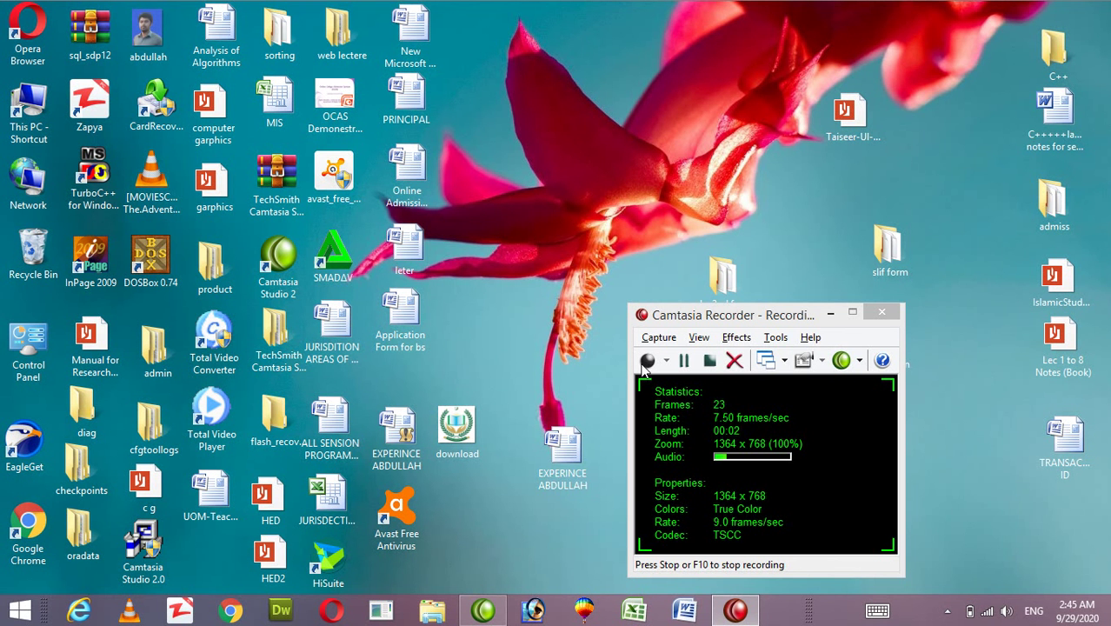
# - Launch Microsoft Word from the taskbar to get a blank Document1
pyautogui.click(688, 613)
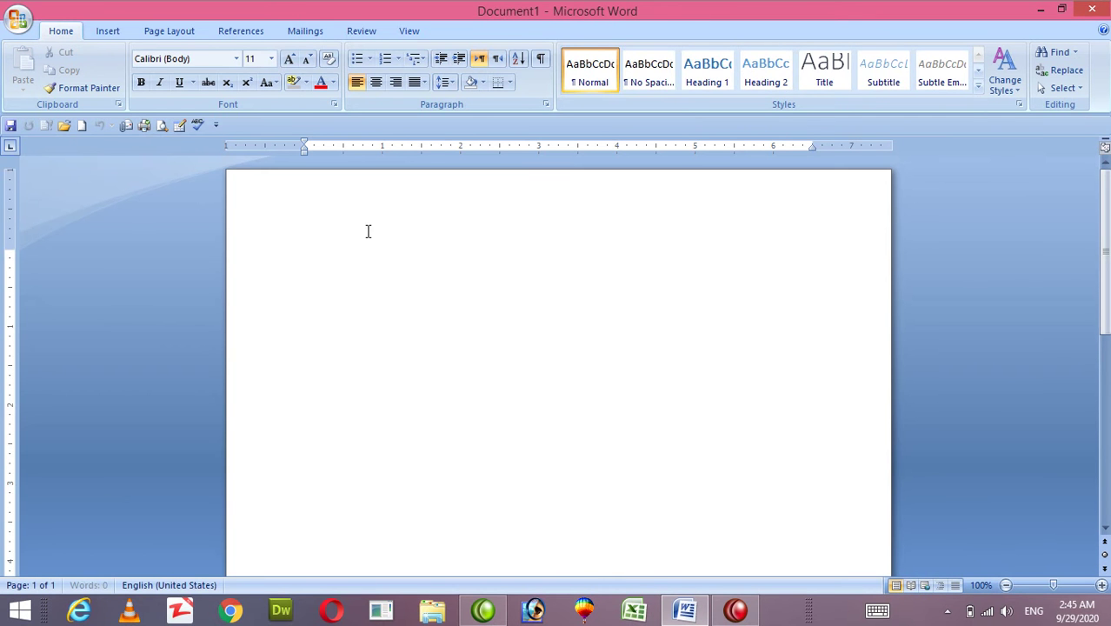
# - Browse the Insert Picture dialog to the Desktop and pick IMG-20200713-WA0003
pyautogui.click(108, 31)
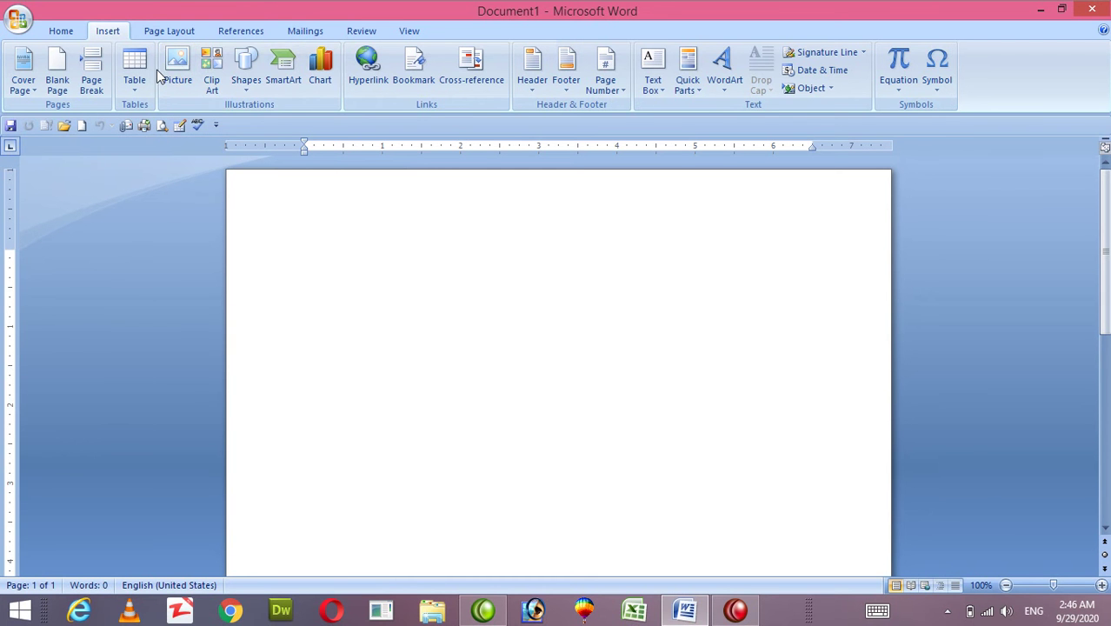
pyautogui.click(174, 69)
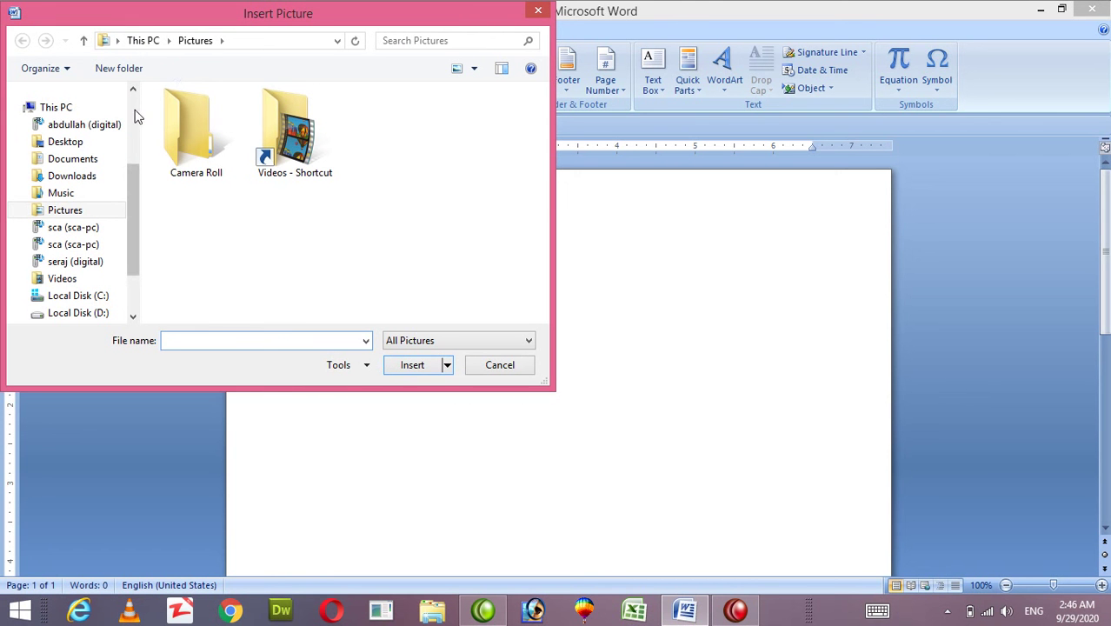
pyautogui.click(95, 148)
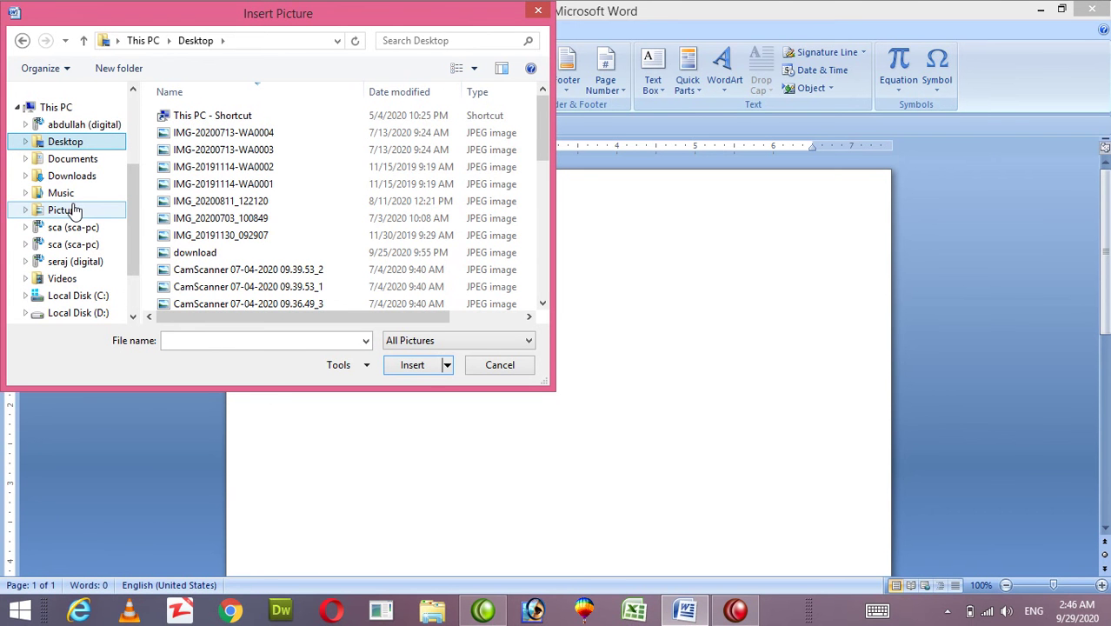
pyautogui.click(184, 154)
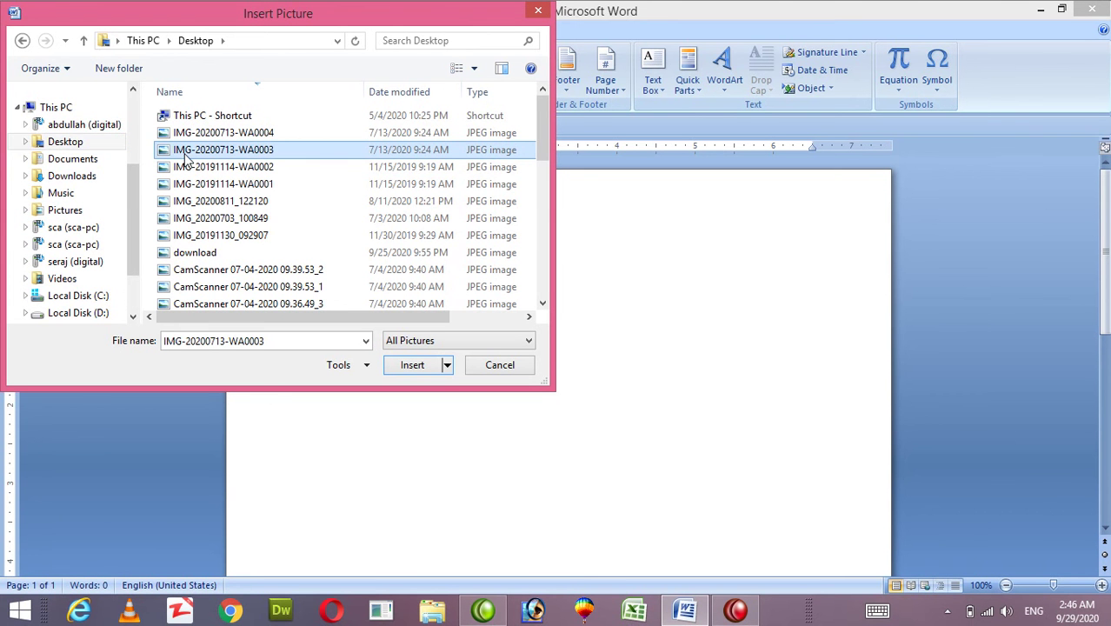
# - Insert the photo and nudge its height with the spinner to 8.4 inches
pyautogui.click(411, 365)
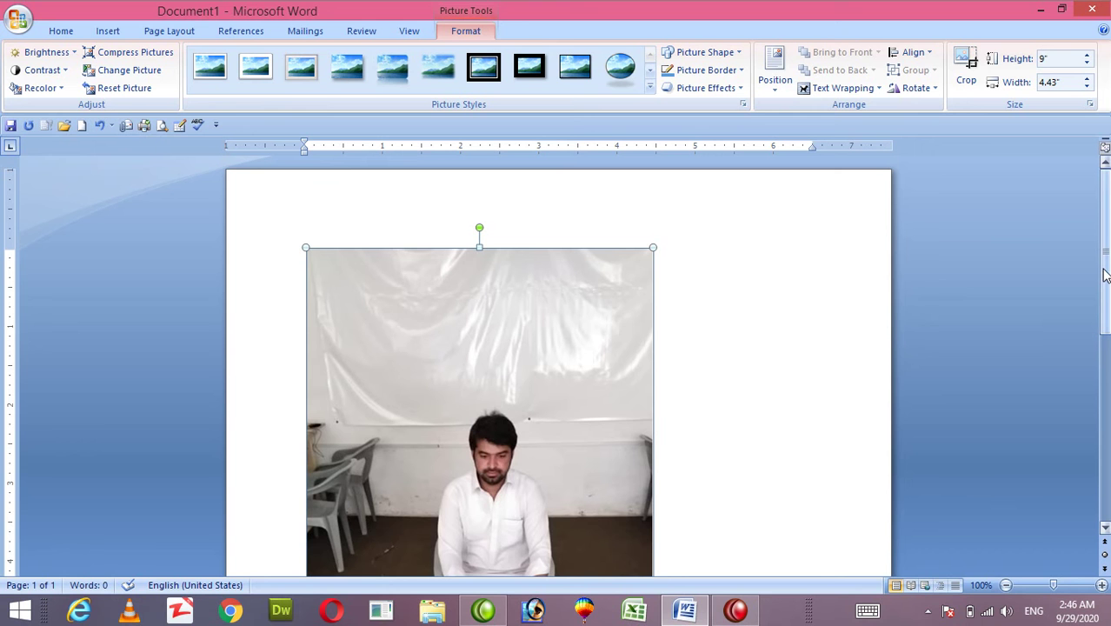
pyautogui.moveTo(1104, 275); pyautogui.dragTo(1104, 292)
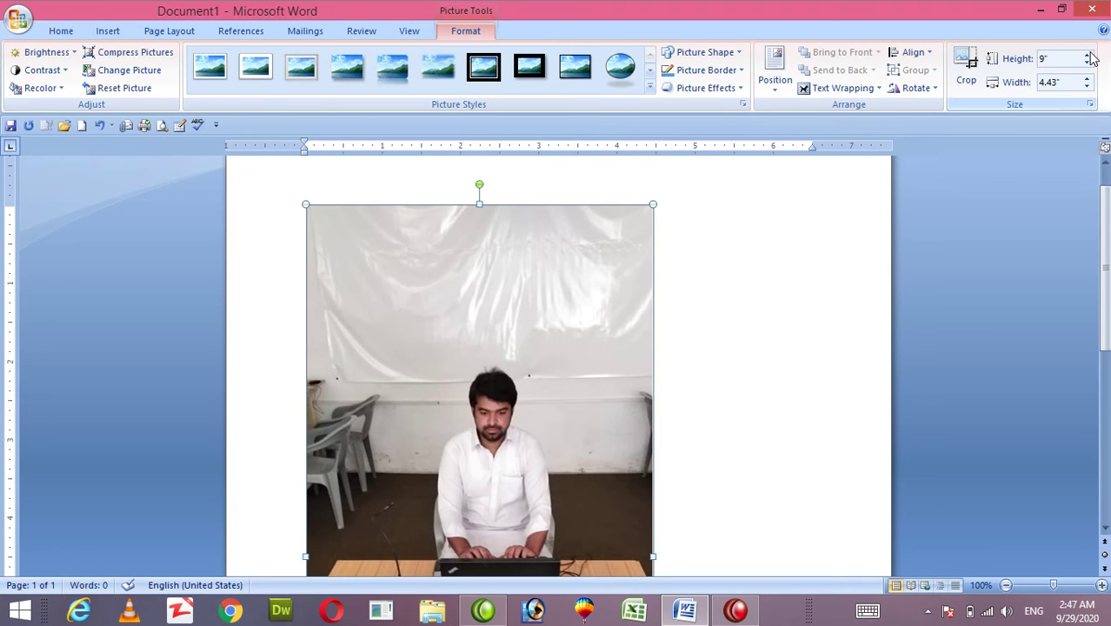
pyautogui.doubleClick(1086, 56)
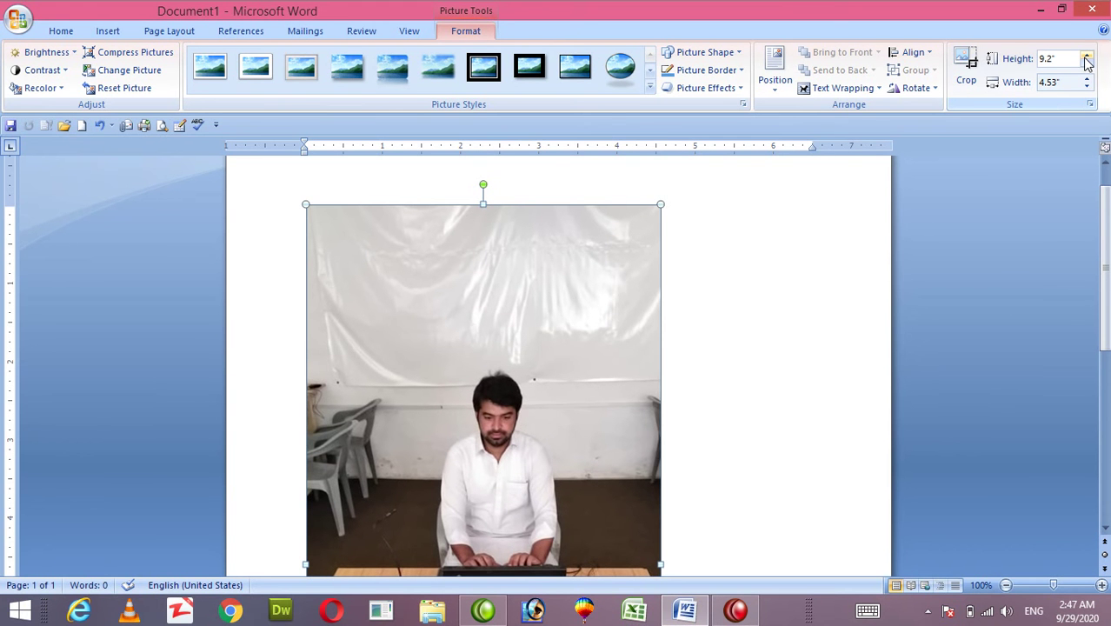
pyautogui.doubleClick(1086, 57)
pyautogui.doubleClick(1086, 57)
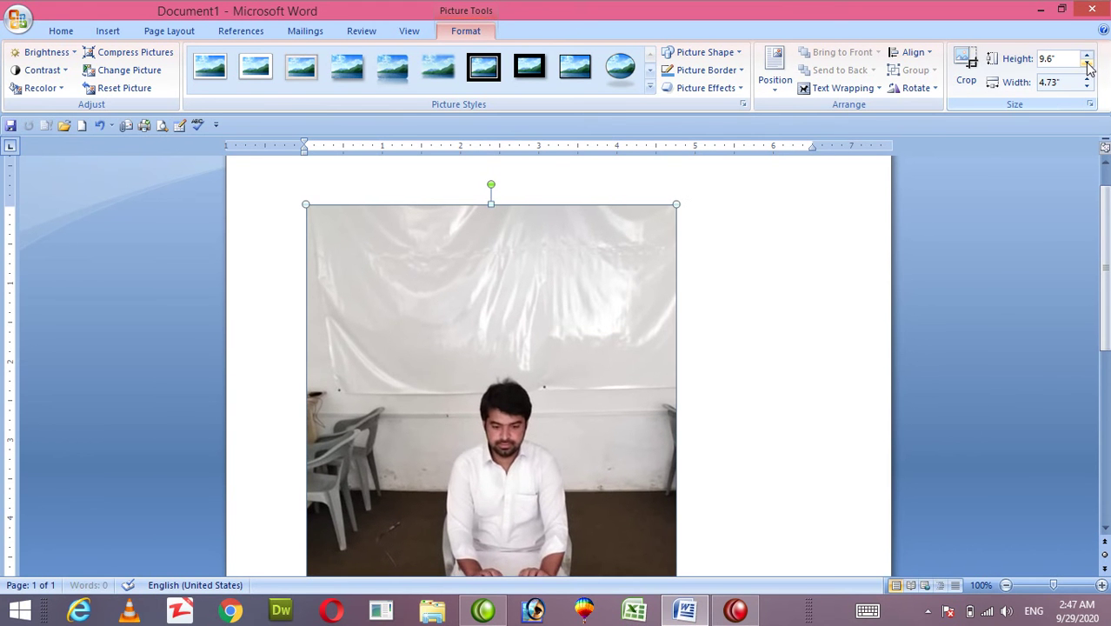
pyautogui.doubleClick(1086, 64)
pyautogui.doubleClick(1086, 64)
pyautogui.doubleClick(1086, 64)
pyautogui.click(1086, 64)
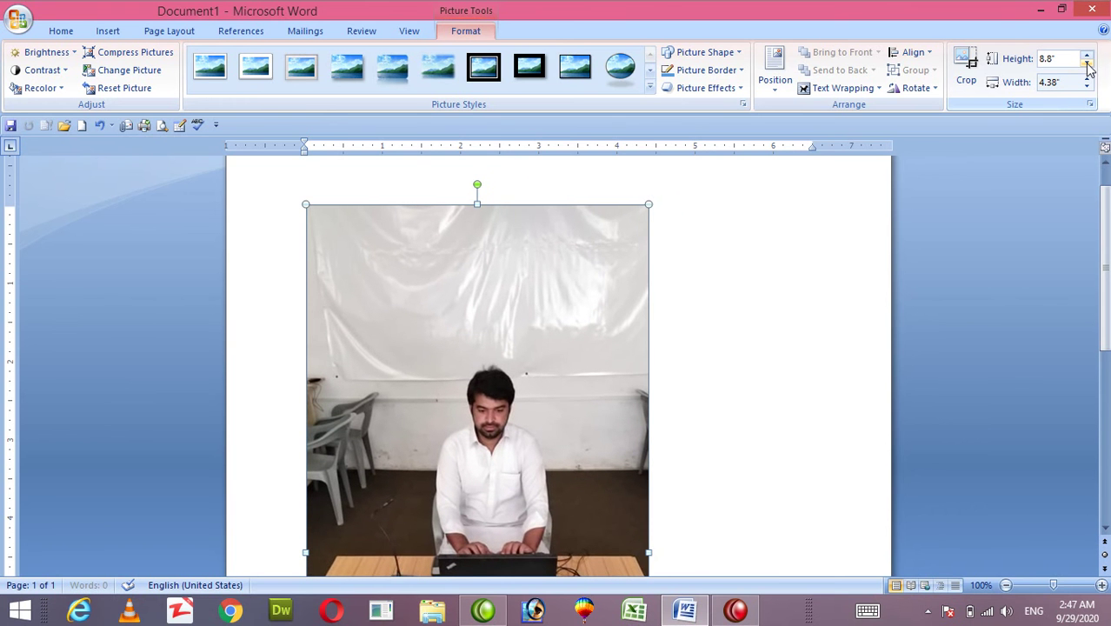
pyautogui.doubleClick(1086, 63)
pyautogui.doubleClick(1087, 63)
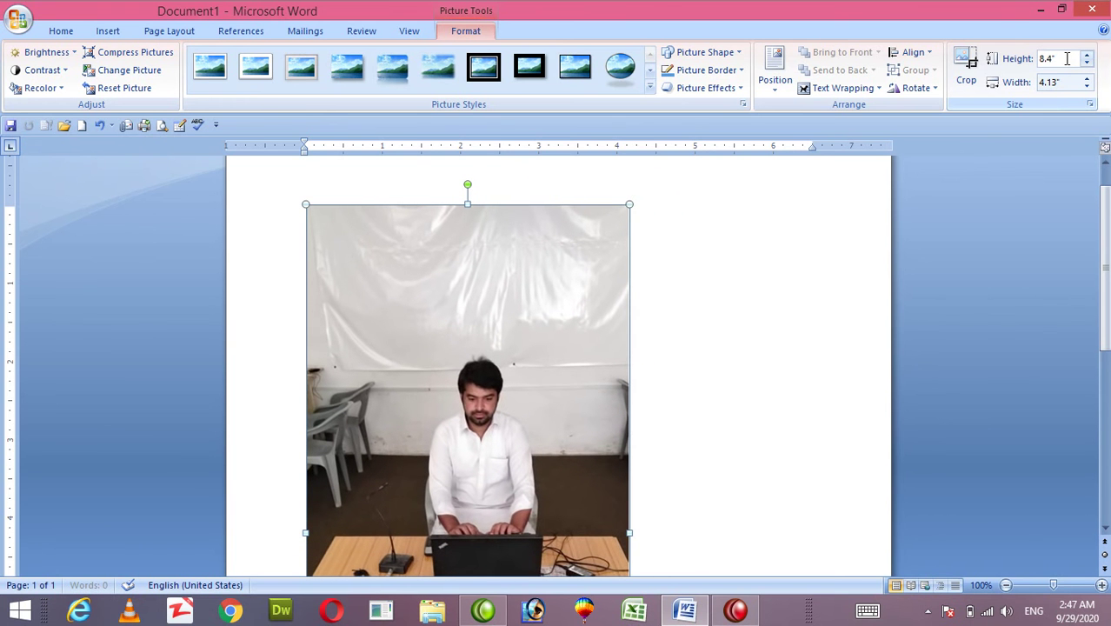
# - Enter a 2-inch height, then change the photo's height to 4 inches
pyautogui.click(1066, 58)
pyautogui.write('2')
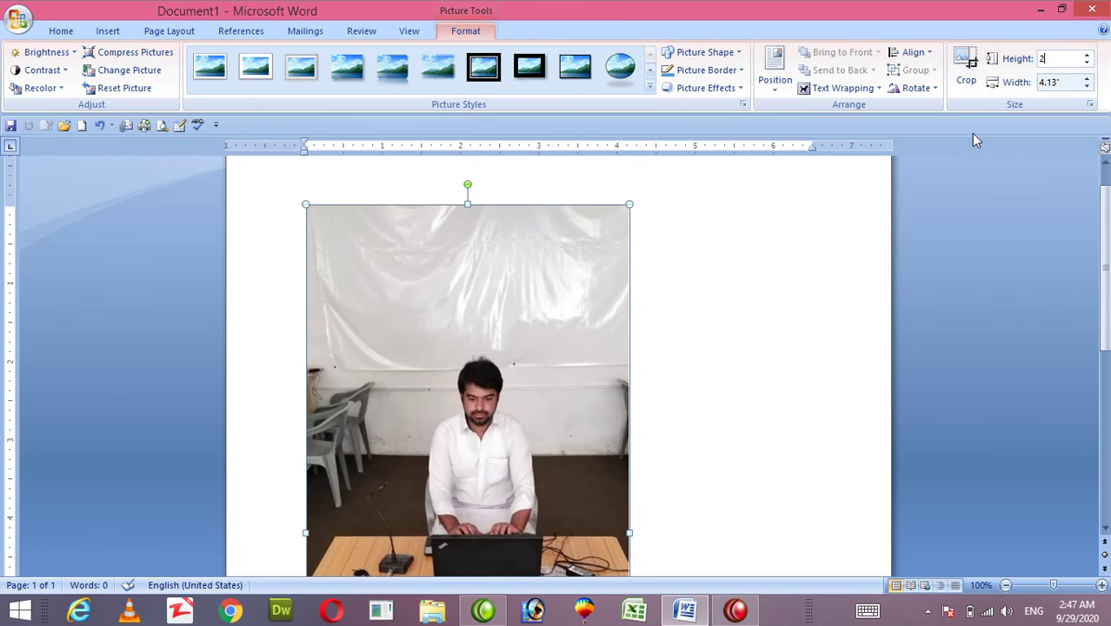
pyautogui.click(871, 183)
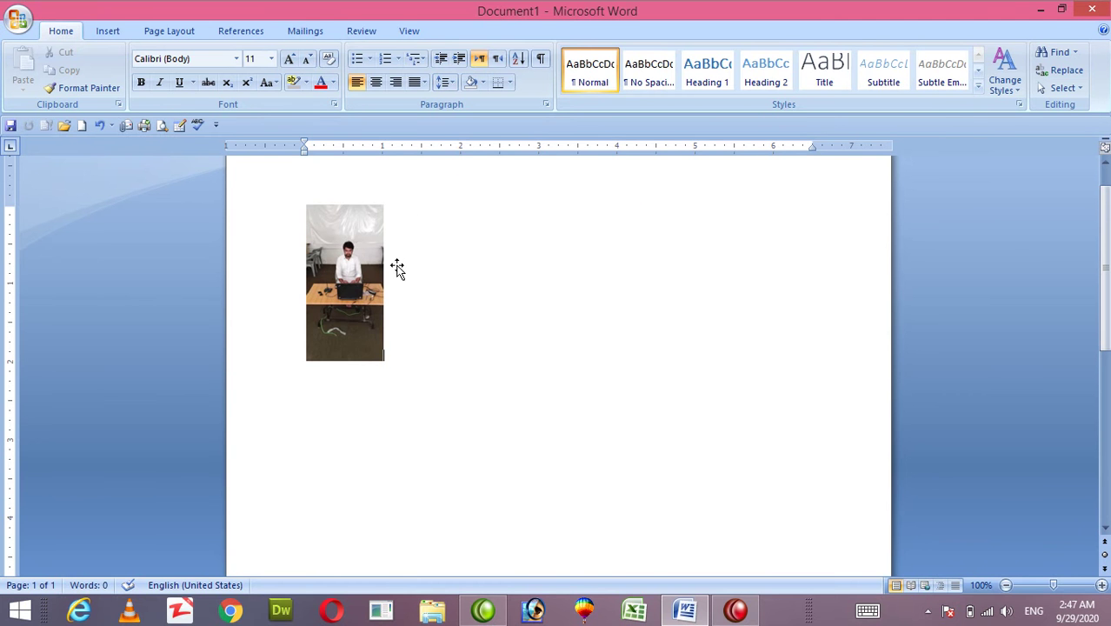
pyautogui.click(323, 263)
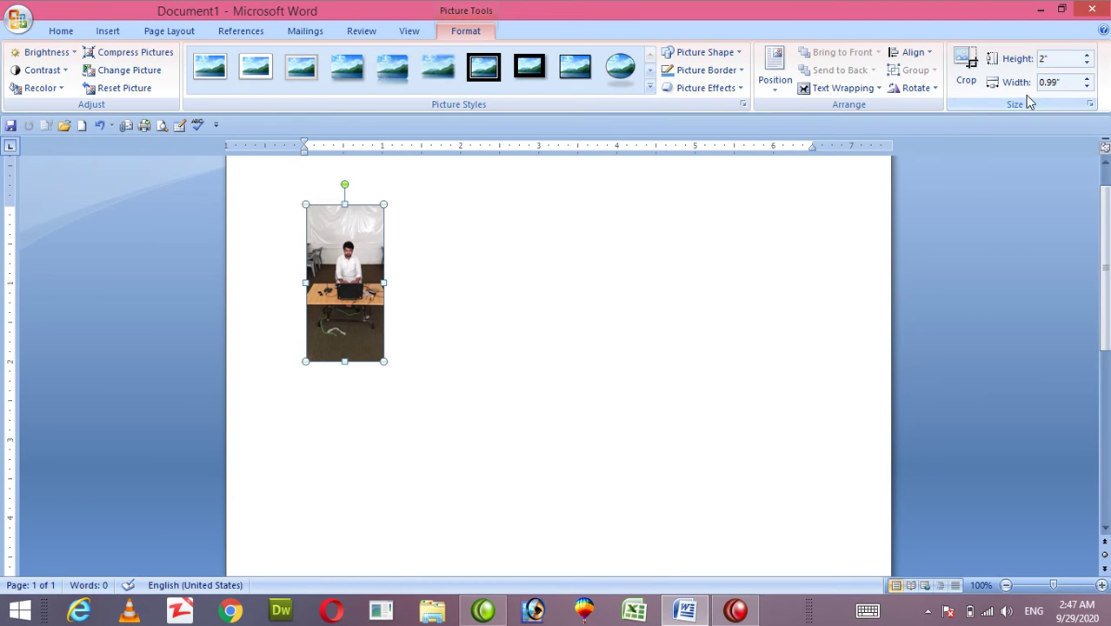
pyautogui.click(1068, 58)
pyautogui.write('4')
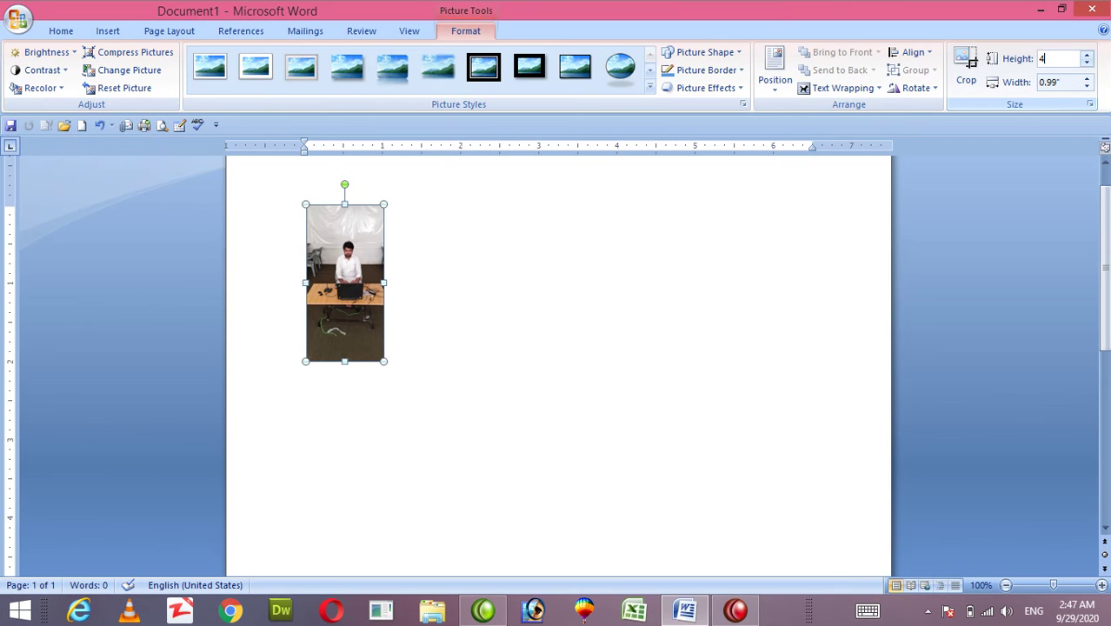
pyautogui.press('Return')
pyautogui.click(824, 198)
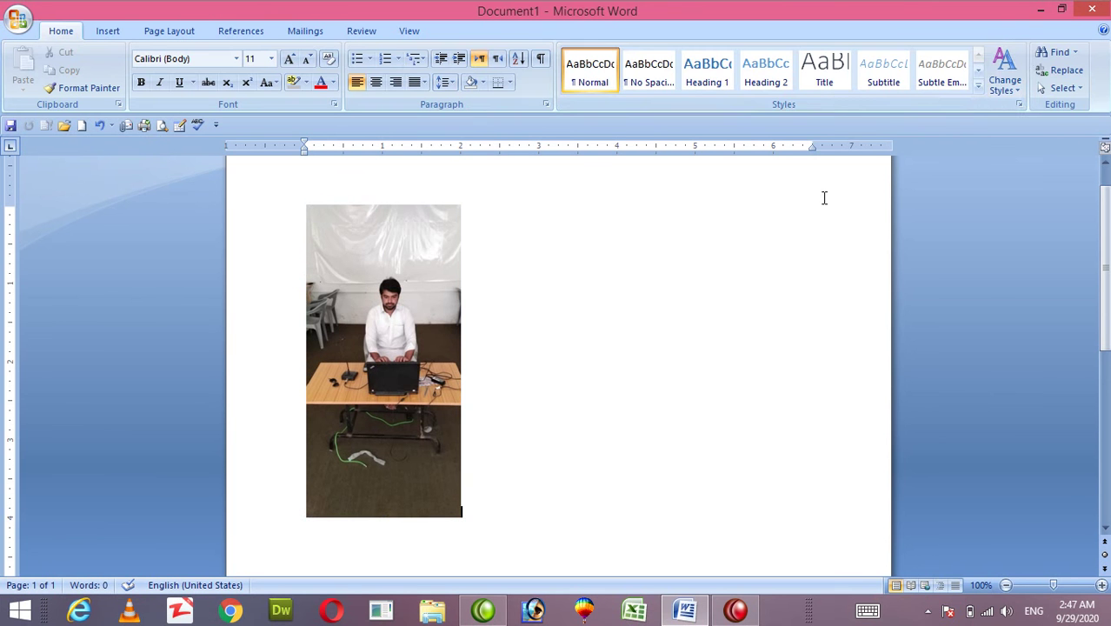
# - Step the photo's width down with the spinner to 1.1 inches
pyautogui.click(358, 245)
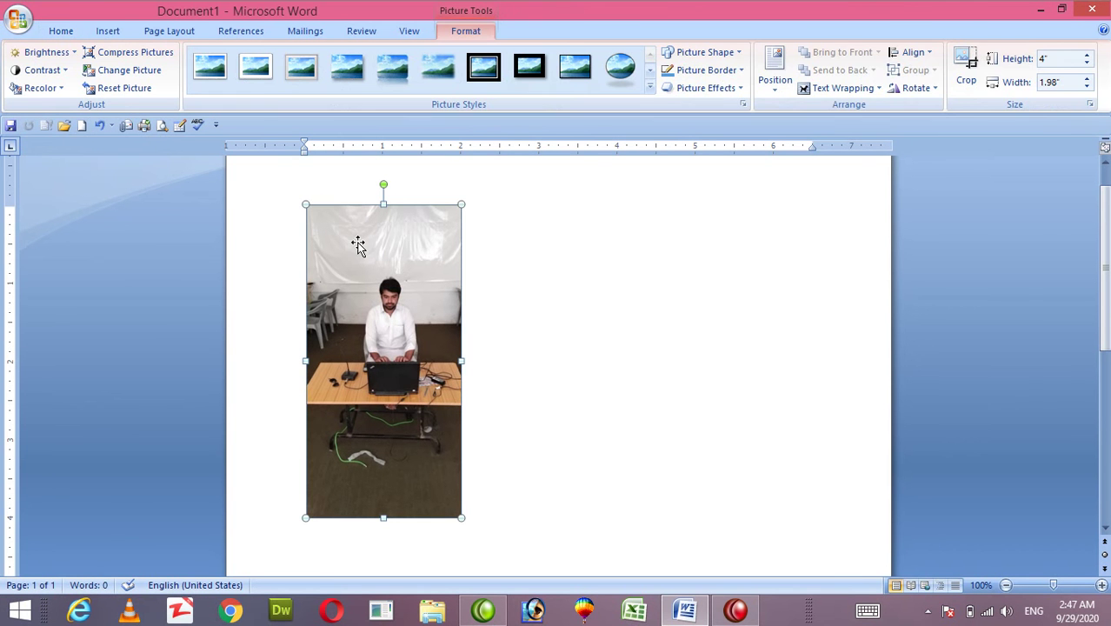
pyautogui.click(1086, 78)
pyautogui.click(1087, 78)
pyautogui.click(1087, 86)
pyautogui.click(1087, 86)
pyautogui.click(1087, 86)
pyautogui.click(1087, 86)
pyautogui.click(1087, 86)
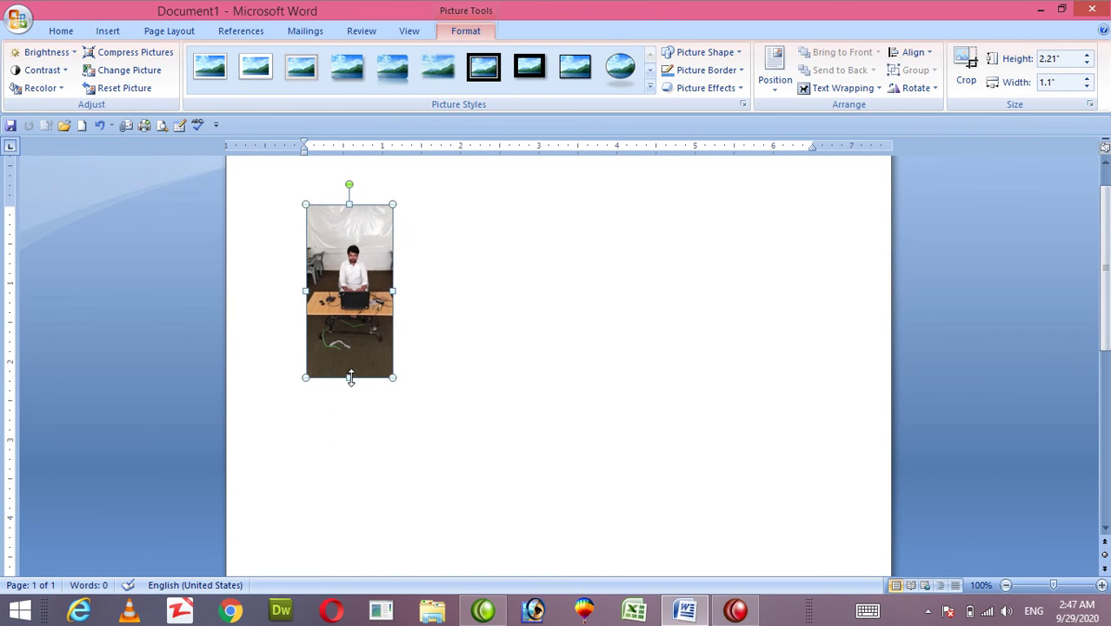
# - Drag the bottom, right and top handles to make the photo about 2 inches square
pyautogui.moveTo(350, 376); pyautogui.dragTo(357, 328)
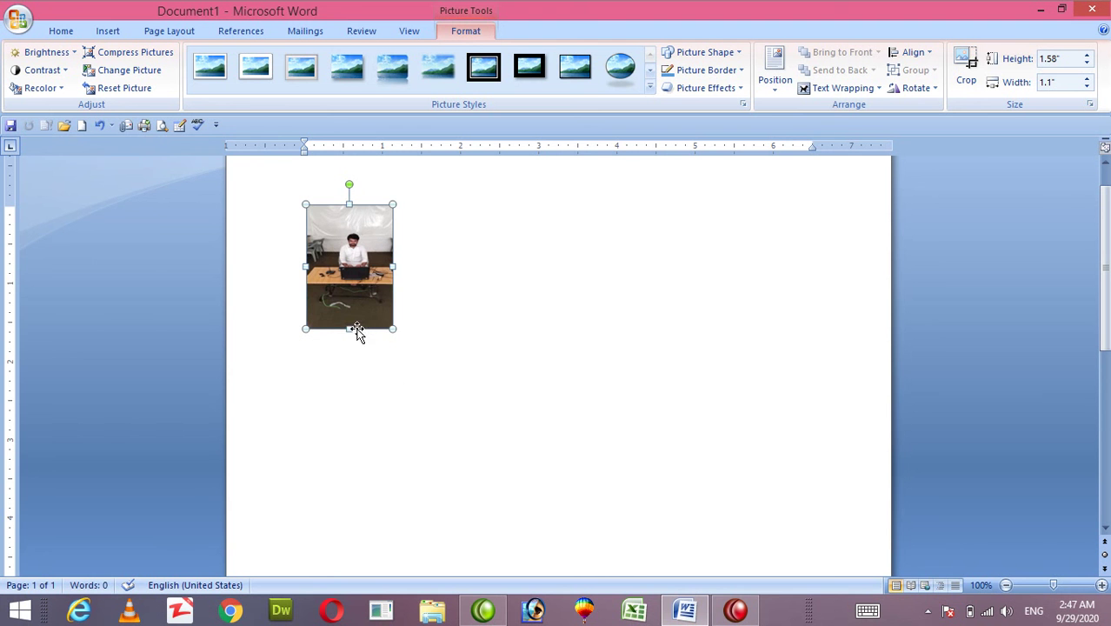
pyautogui.moveTo(395, 267); pyautogui.dragTo(462, 266)
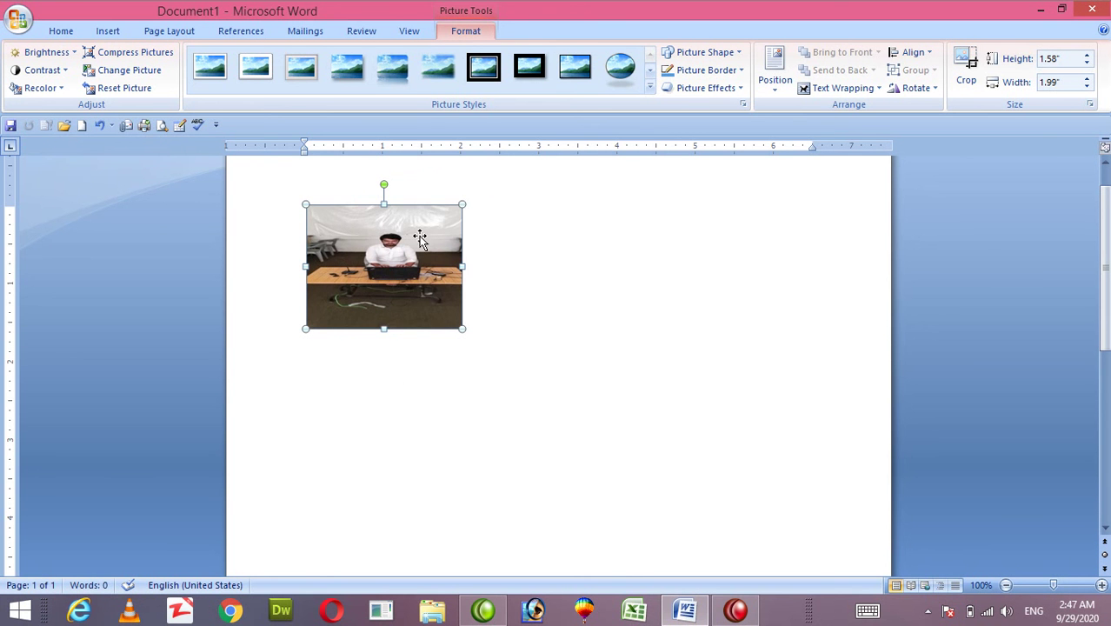
pyautogui.moveTo(383, 204); pyautogui.dragTo(402, 174)
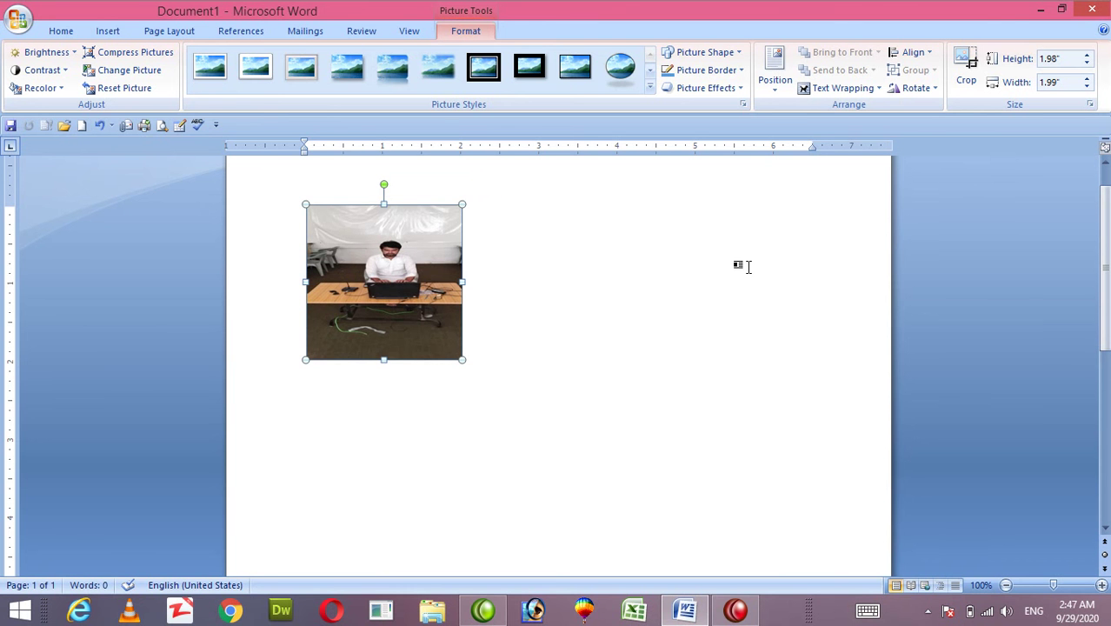
# - Apply Square text wrapping to the photo and drag it toward the page centre
pyautogui.click(877, 90)
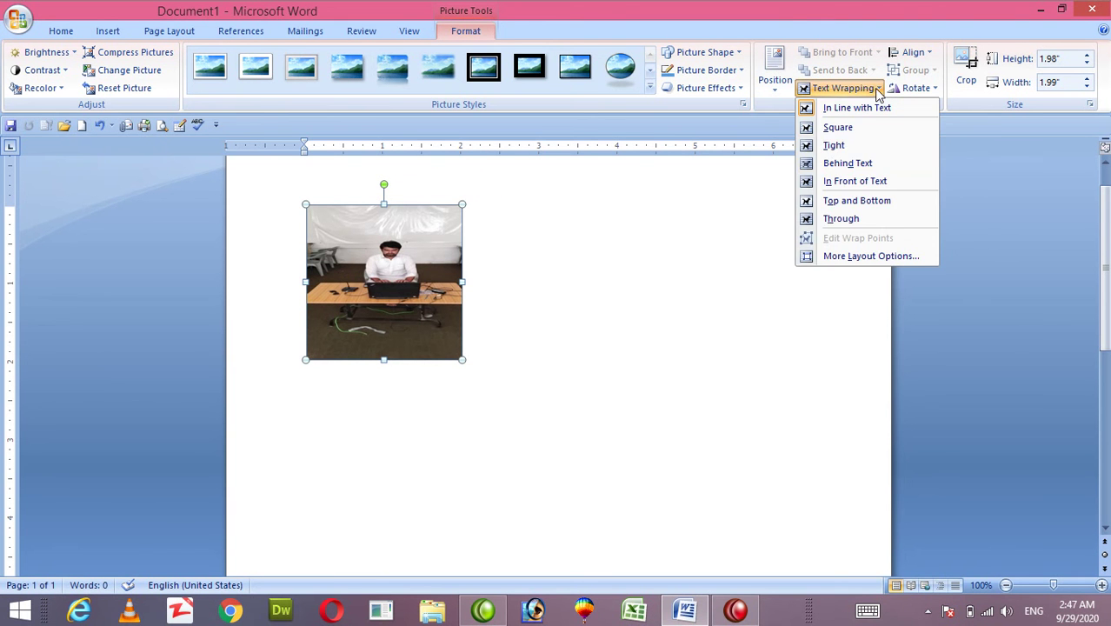
pyautogui.click(837, 127)
pyautogui.moveTo(439, 266); pyautogui.dragTo(585, 298)
pyautogui.click(669, 265)
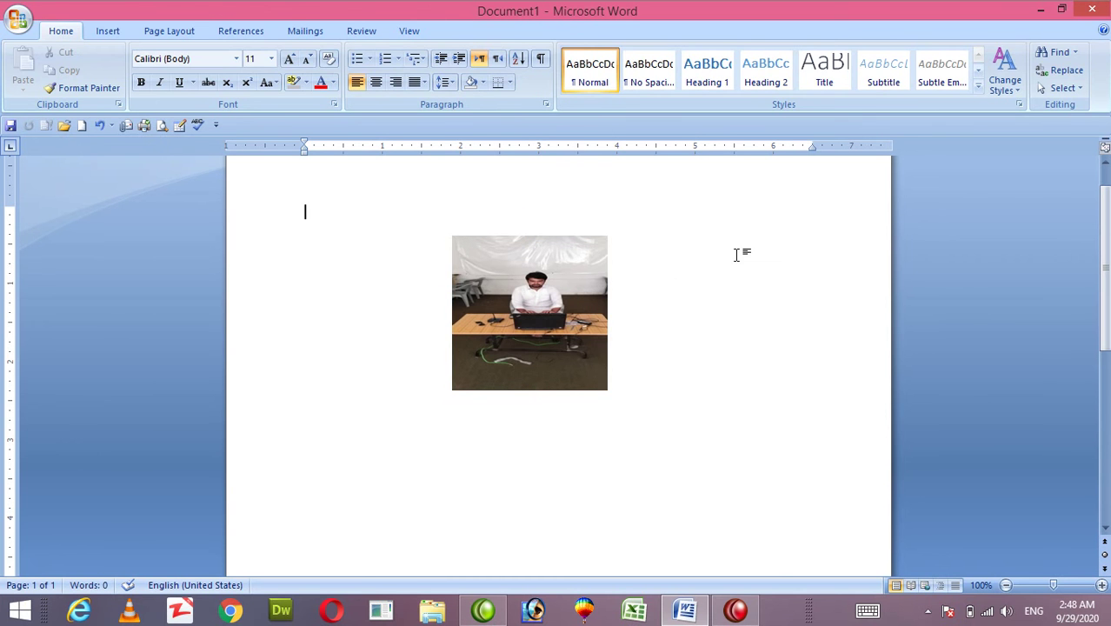
# - Move the photo upward and apply the Top Right position with square wrapping
pyautogui.moveTo(536, 327); pyautogui.dragTo(713, 283)
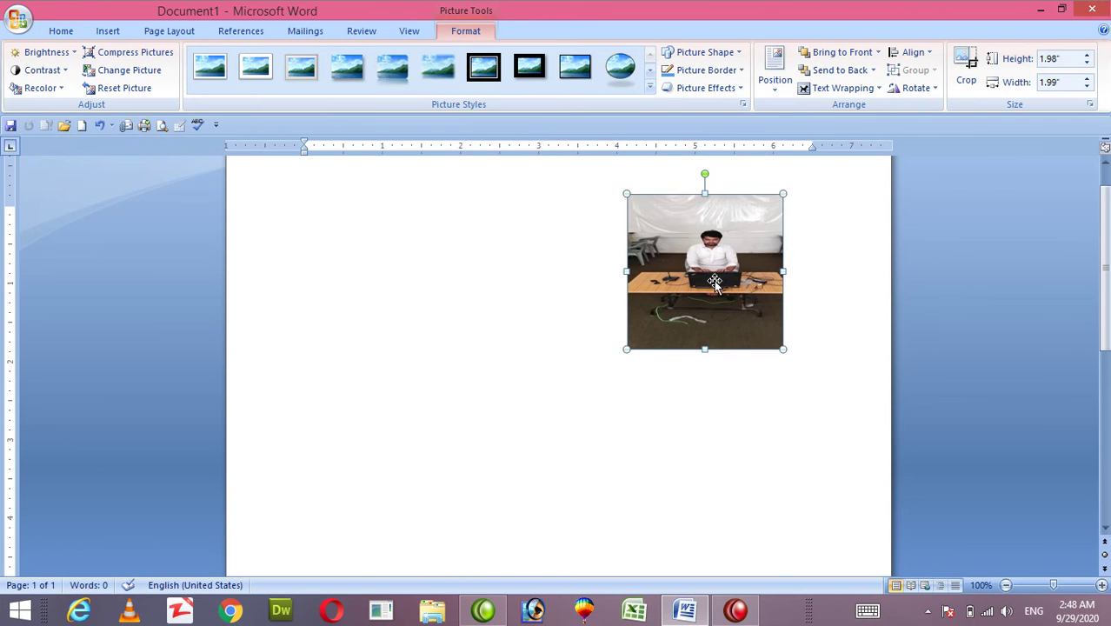
pyautogui.click(776, 87)
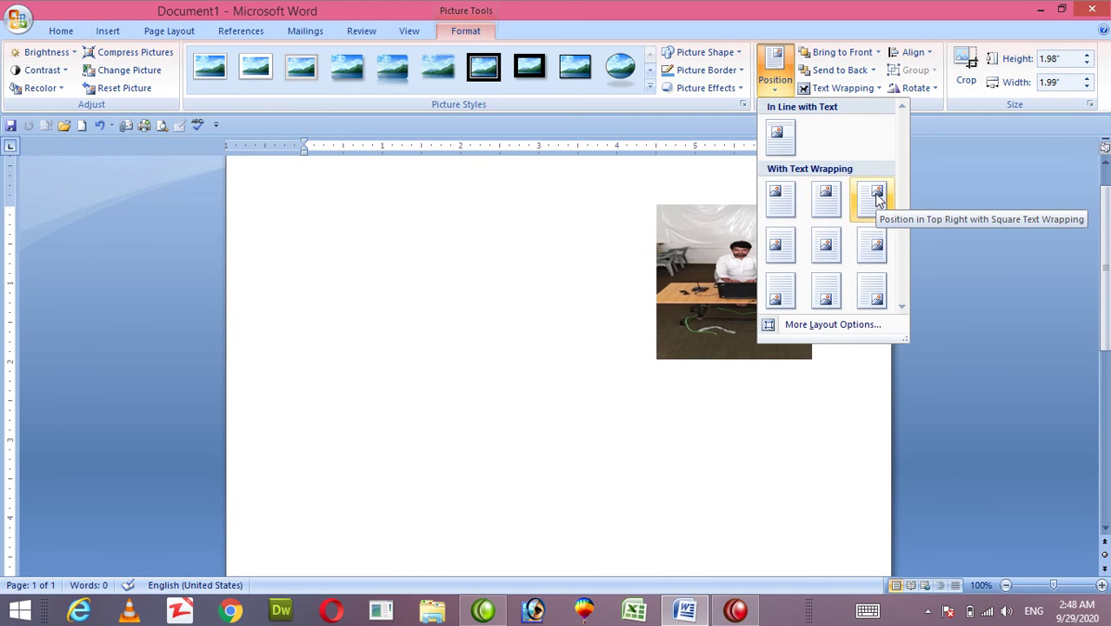
pyautogui.click(874, 194)
pyautogui.click(491, 328)
# - Generate sample paragraphs with =rand() and select the photo
pyautogui.write('=rand()')
pyautogui.press('Return')
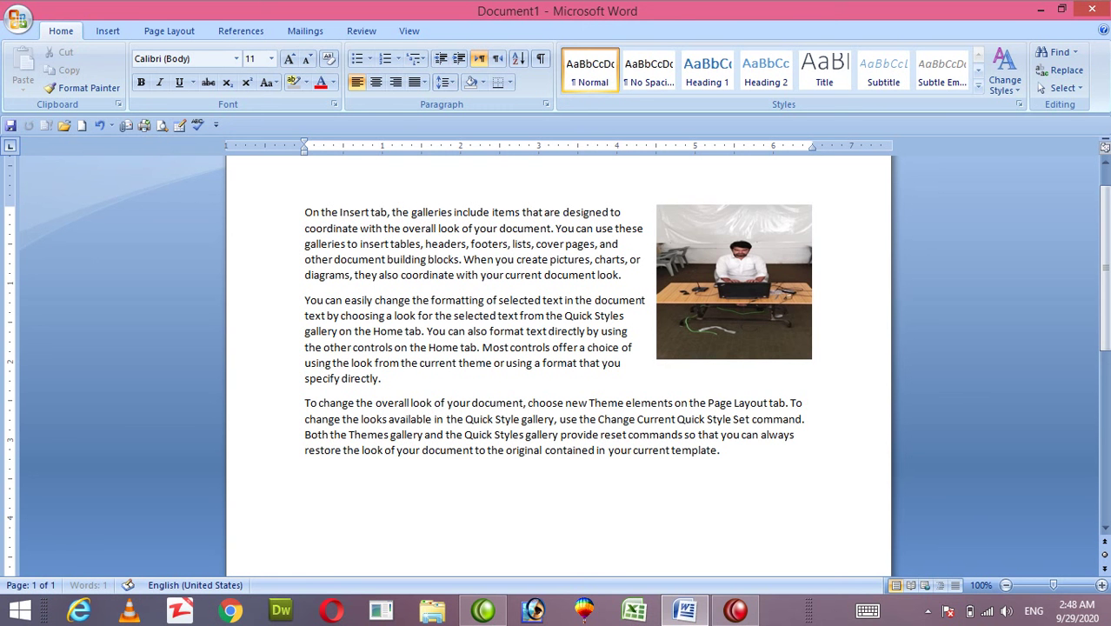
pyautogui.doubleClick(674, 265)
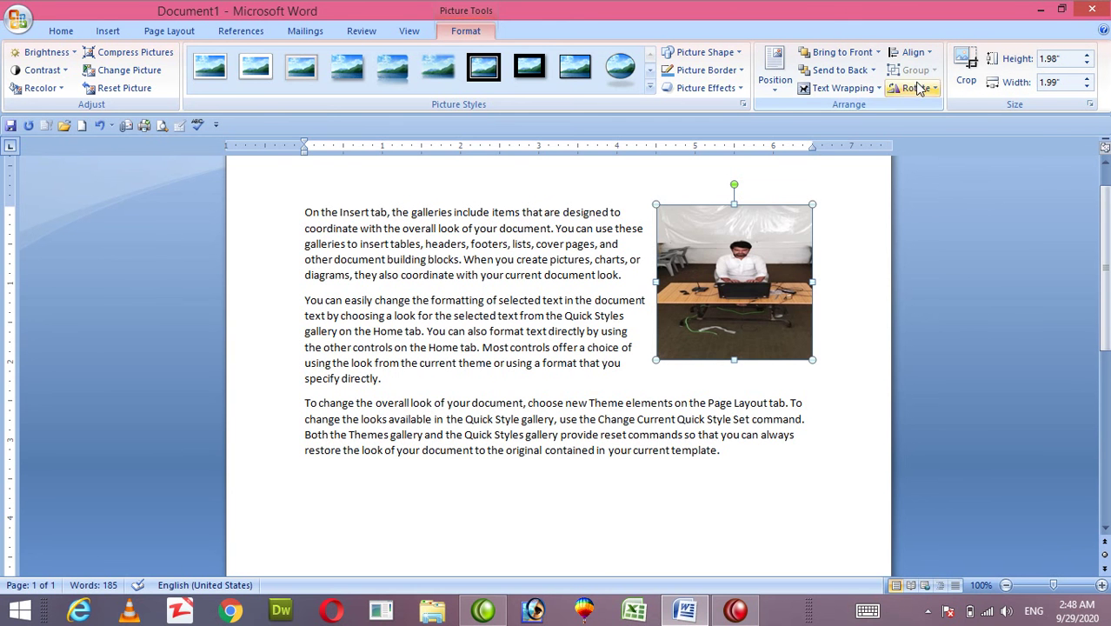
# - Try Behind Text, Top and Bottom and Tight wrapping, then settle on Square wrapping
pyautogui.click(877, 89)
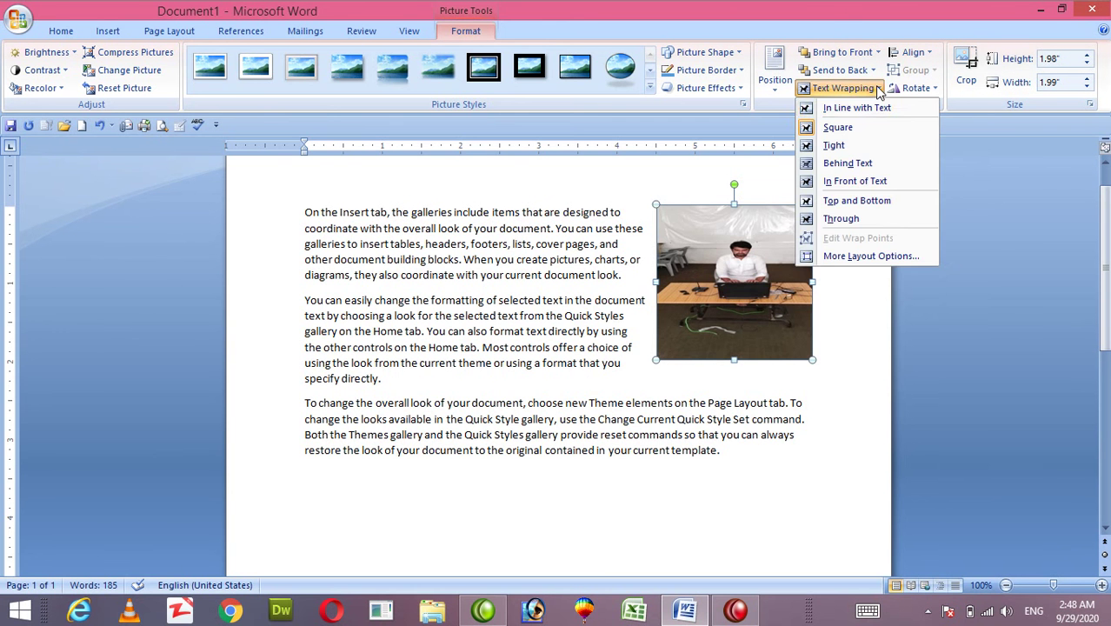
pyautogui.click(861, 166)
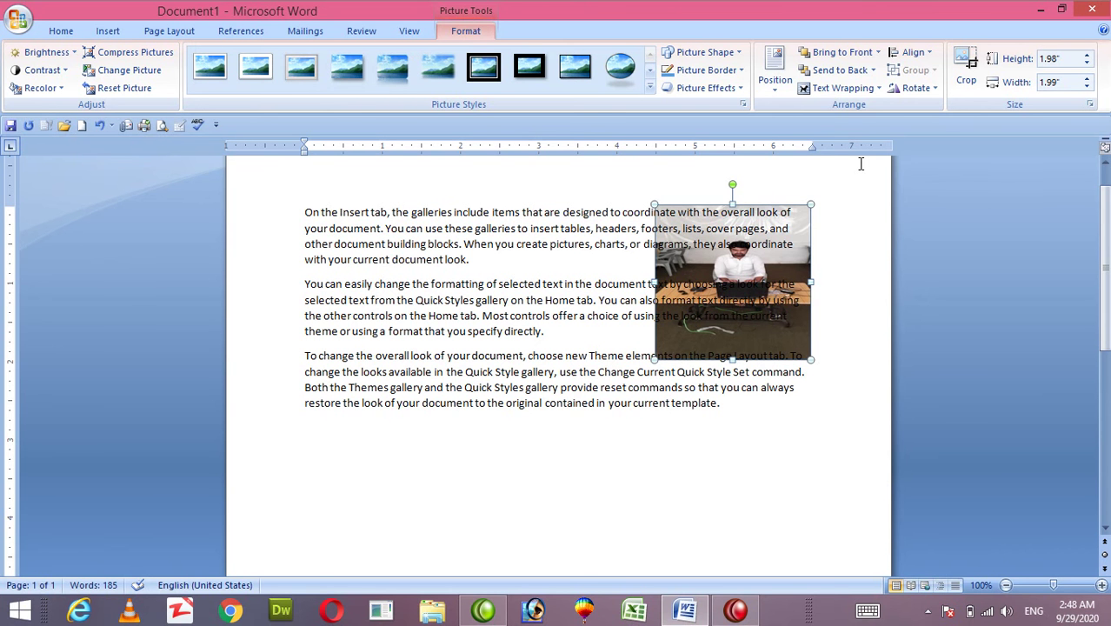
pyautogui.click(877, 90)
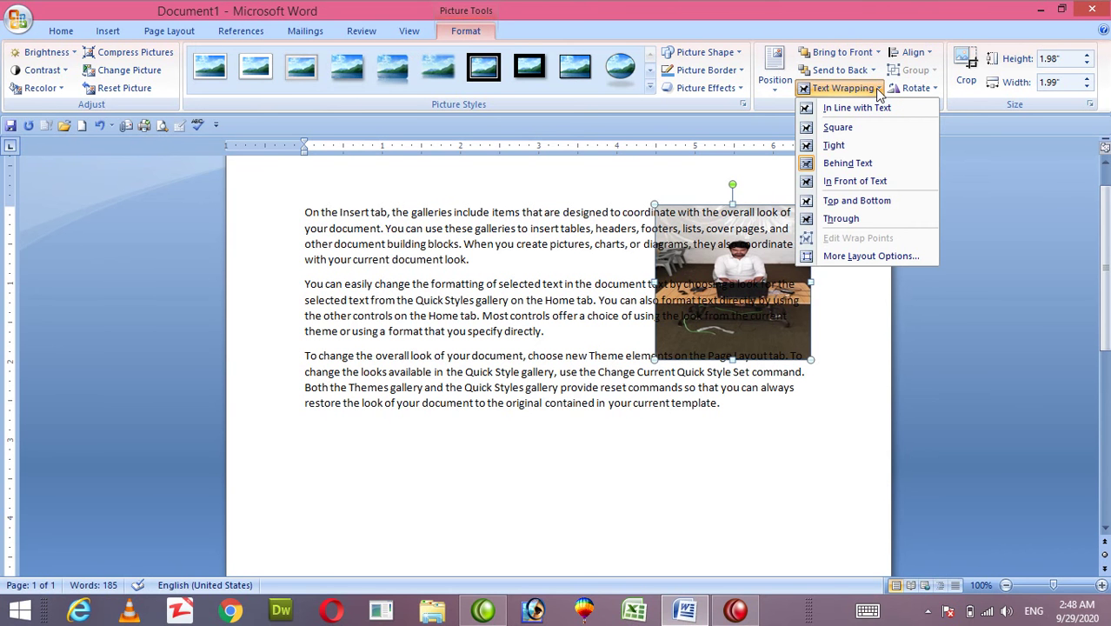
pyautogui.click(848, 200)
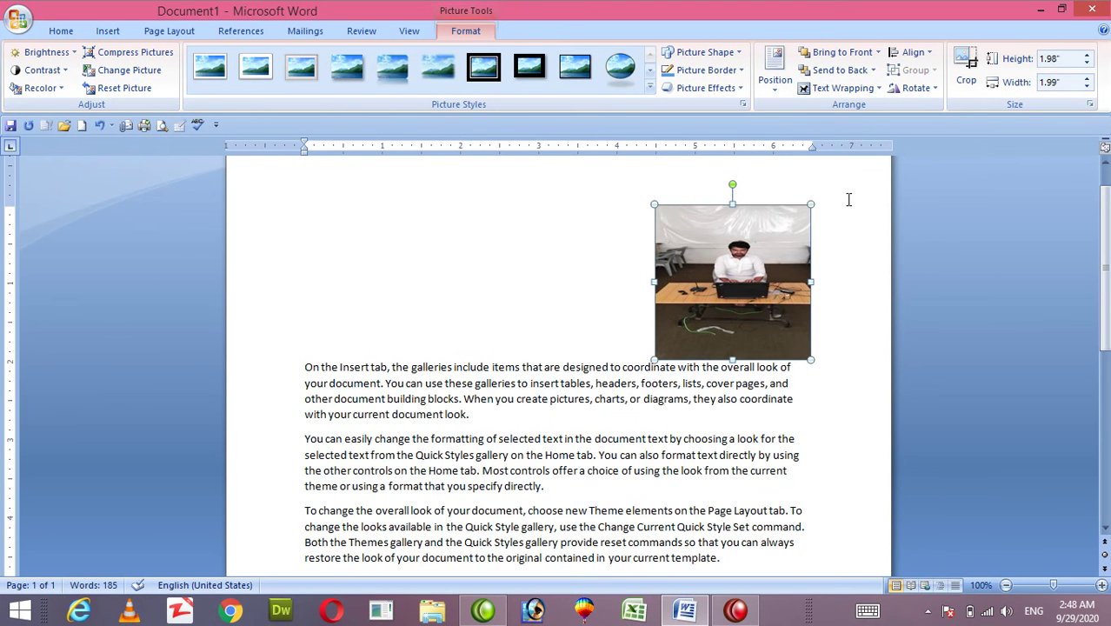
pyautogui.click(841, 88)
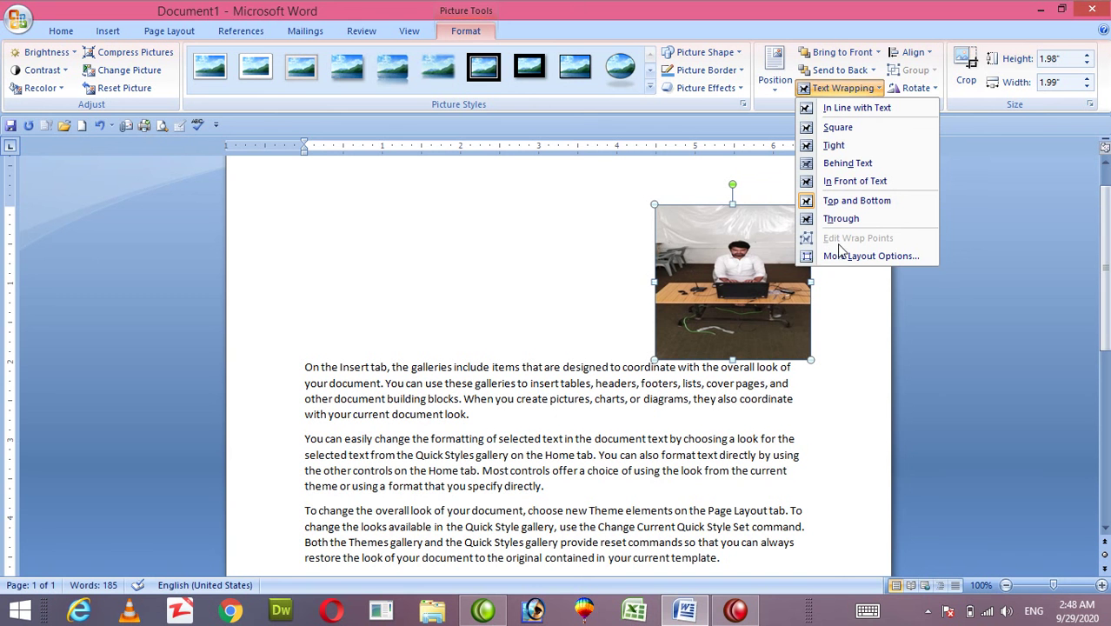
pyautogui.click(856, 150)
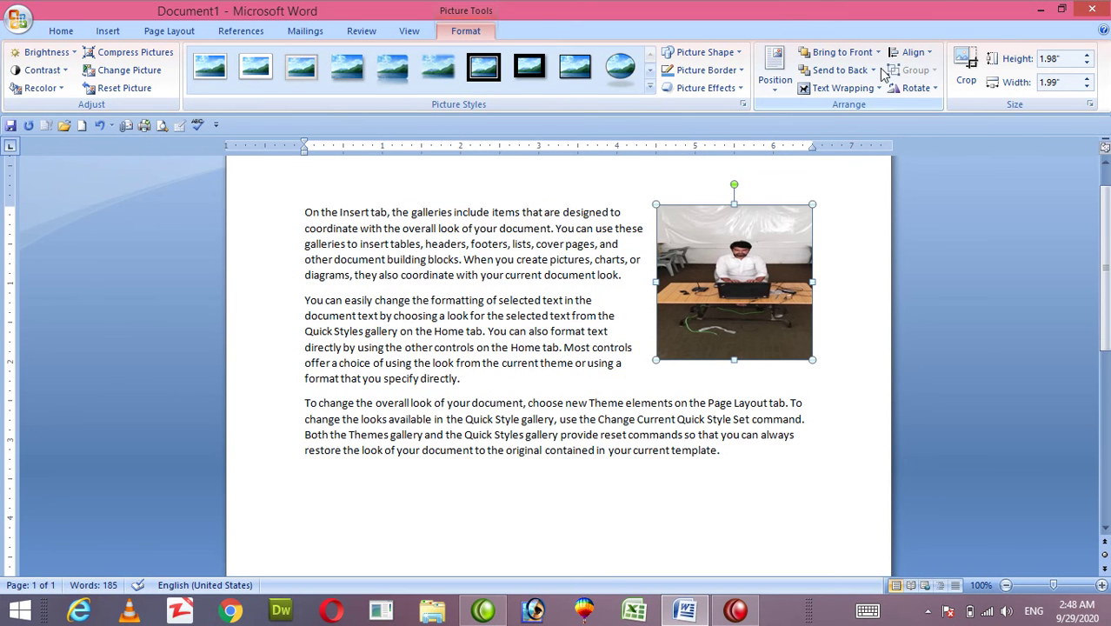
pyautogui.click(864, 92)
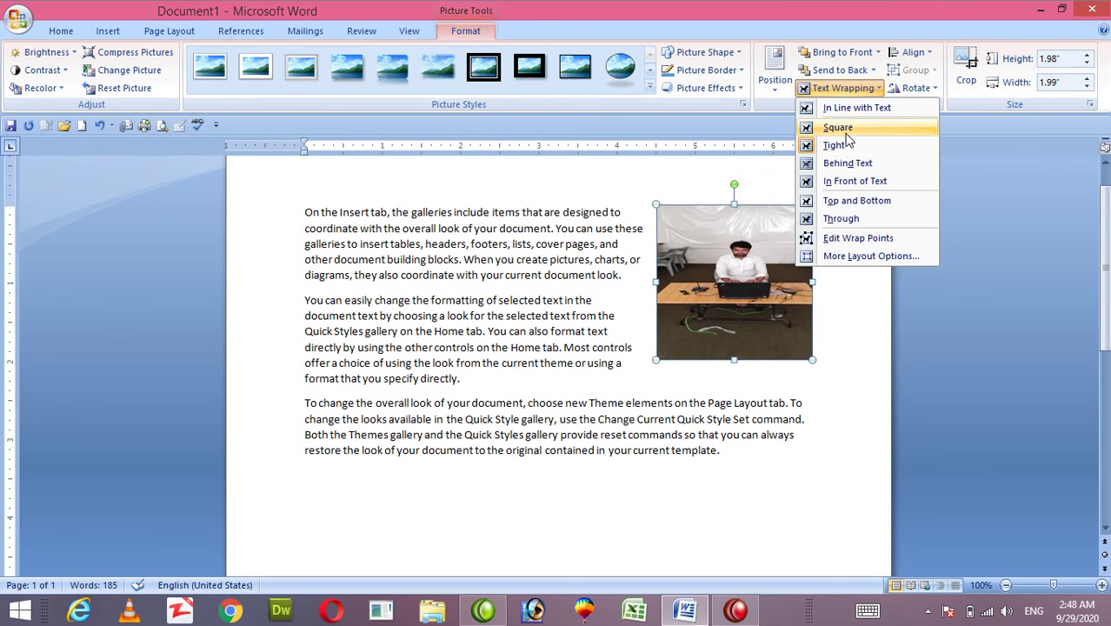
pyautogui.click(845, 133)
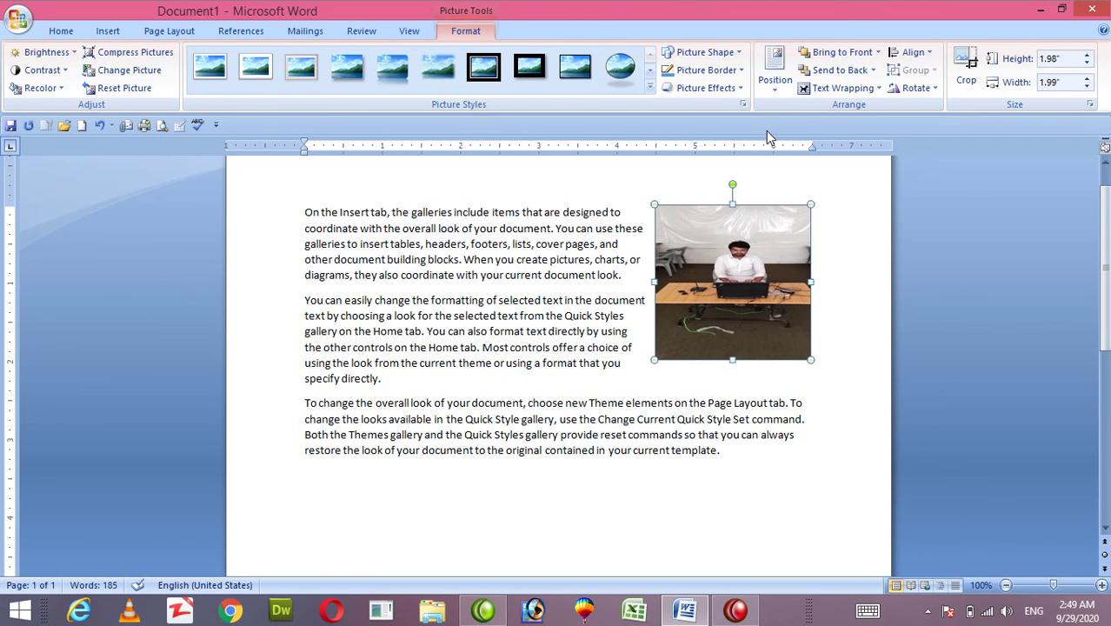
pyautogui.click(416, 243)
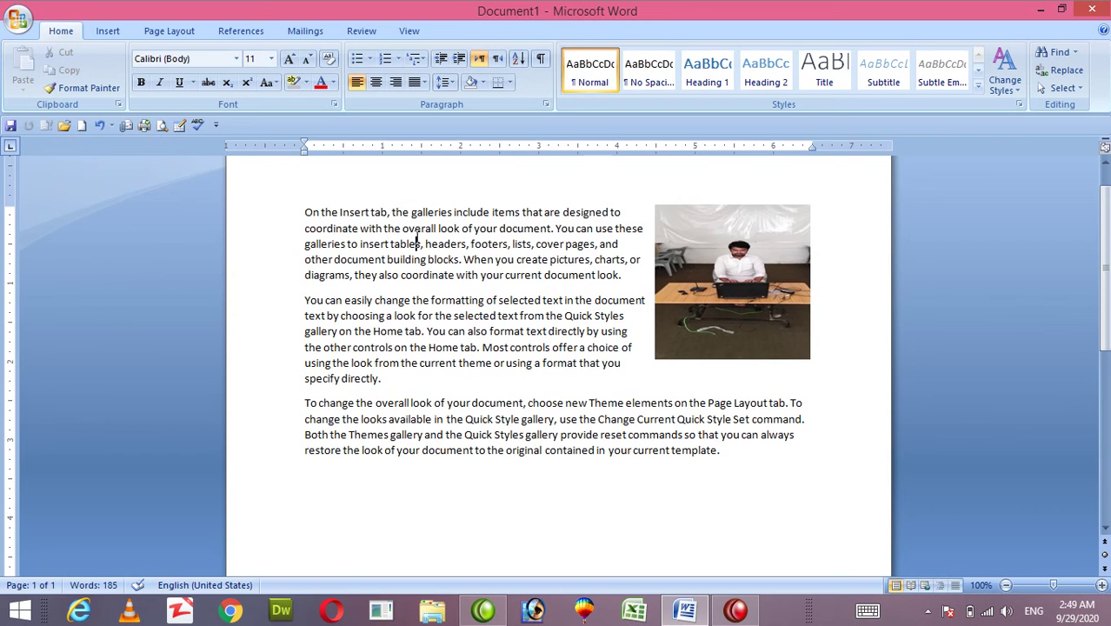
# - In a new document, draw a yellow-styled oval and a star overlapping its top
pyautogui.hotkey('ctrl', 'n')
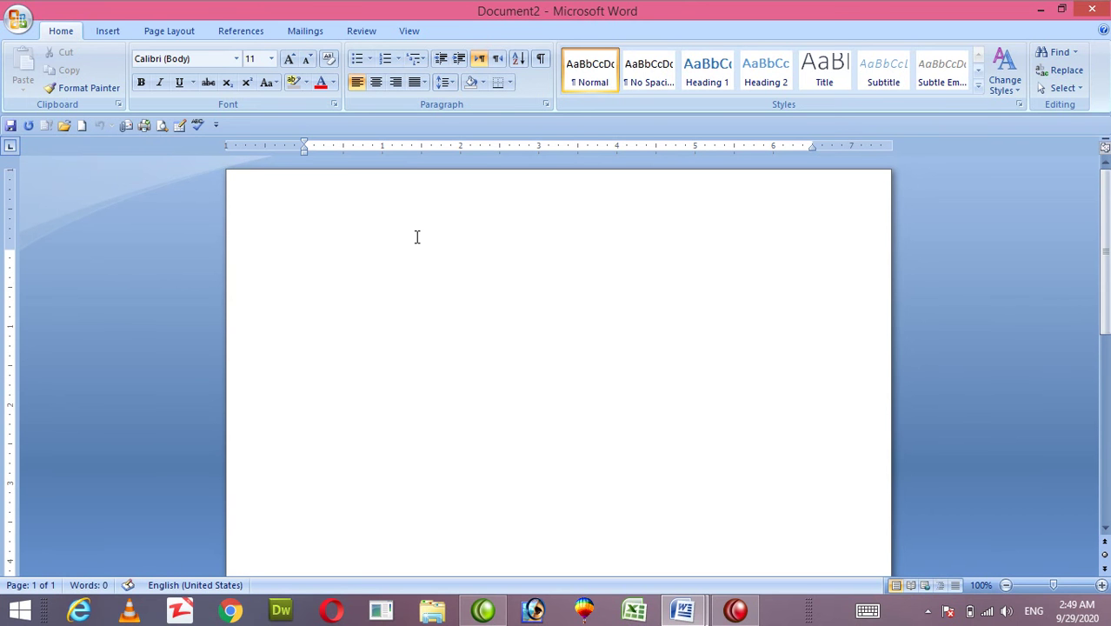
pyautogui.click(119, 36)
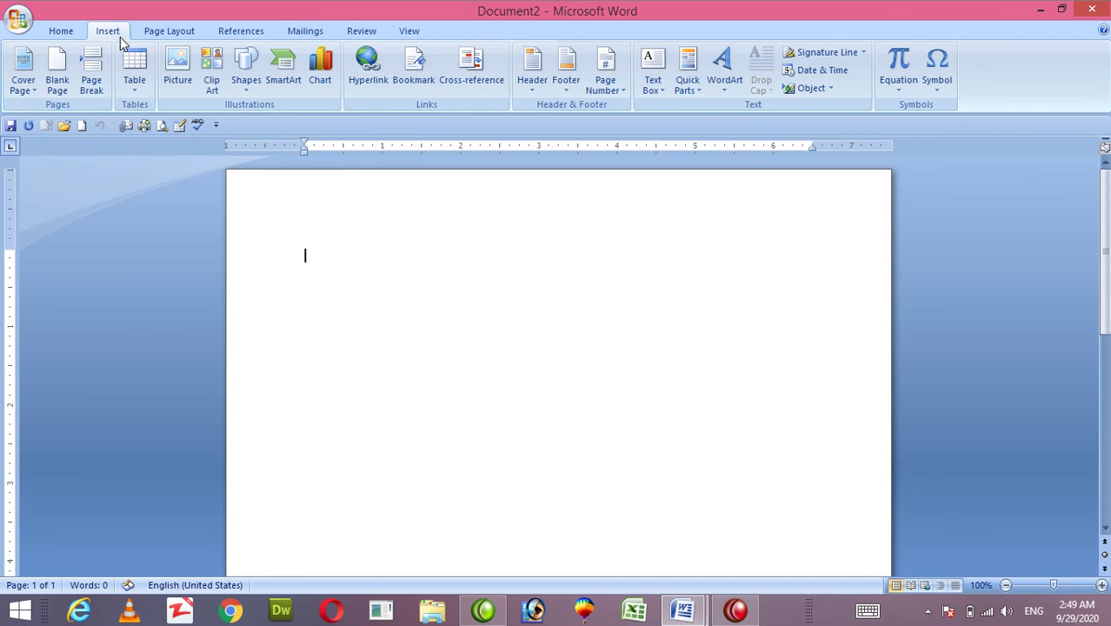
pyautogui.click(251, 95)
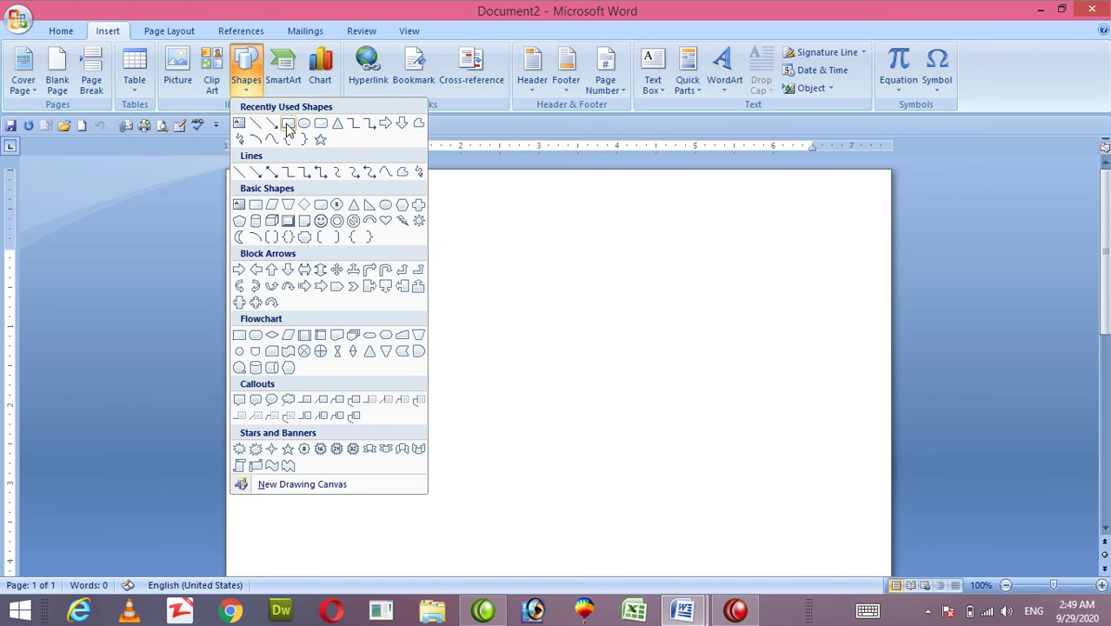
pyautogui.click(303, 125)
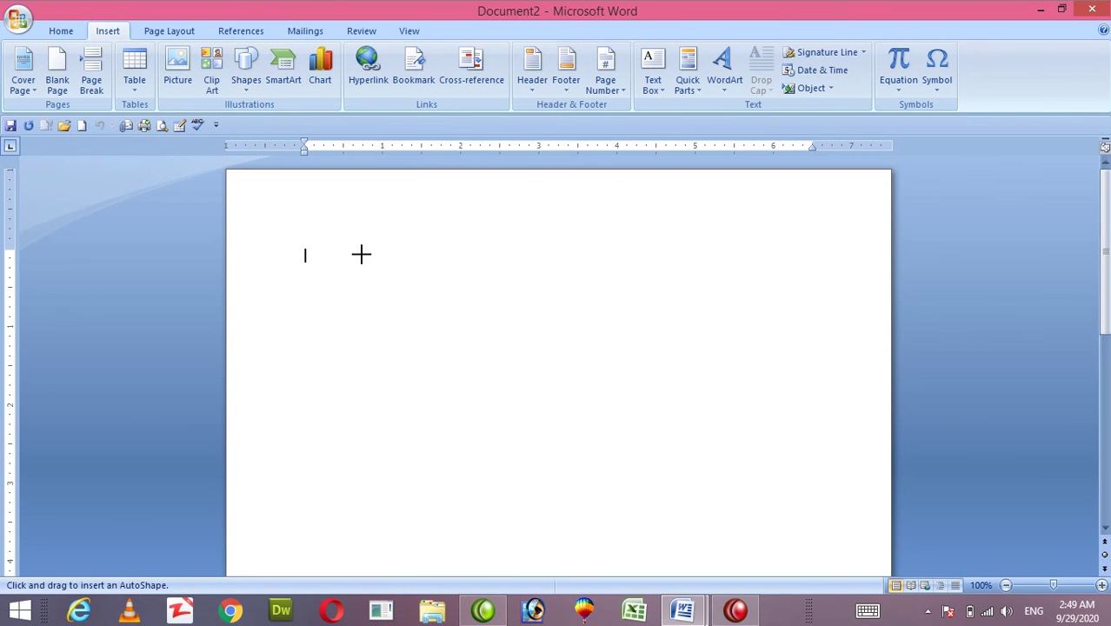
pyautogui.moveTo(376, 260); pyautogui.dragTo(507, 356)
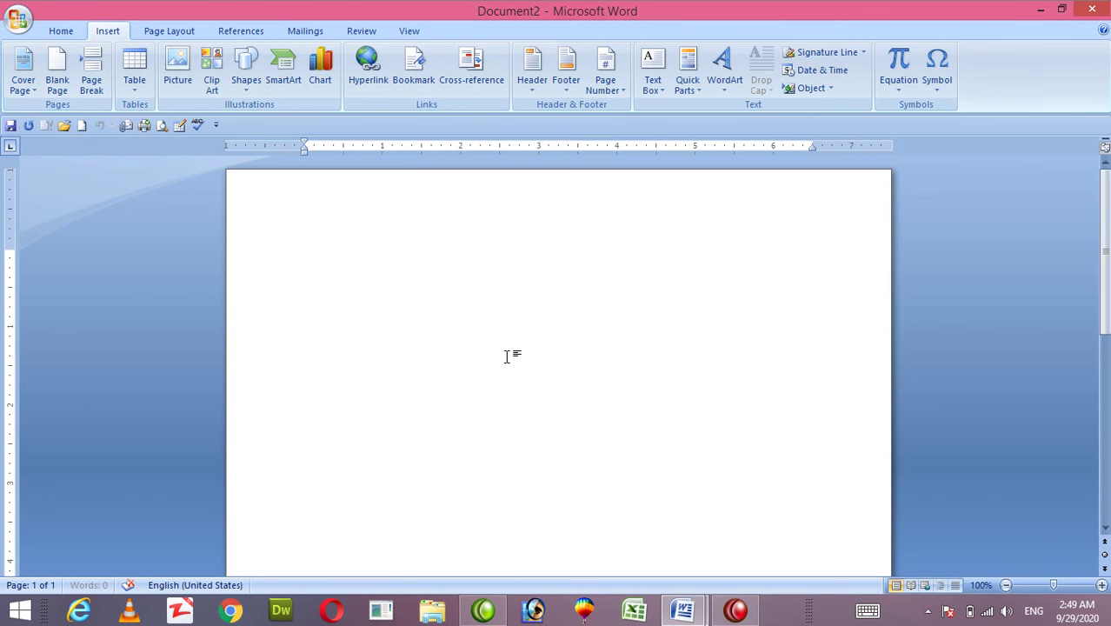
pyautogui.click(365, 79)
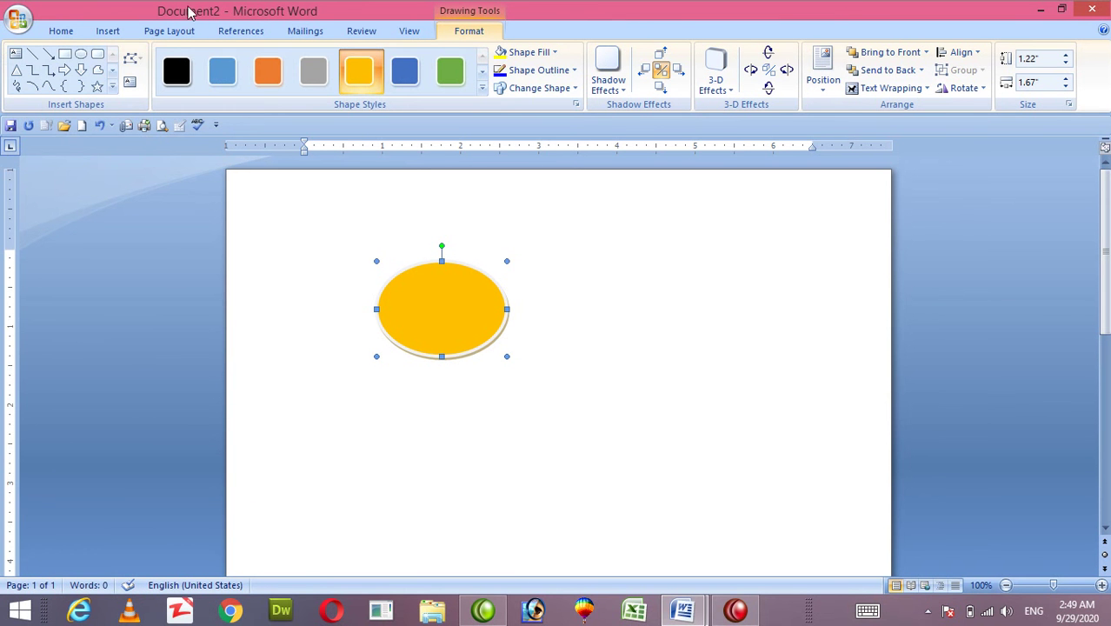
pyautogui.click(97, 85)
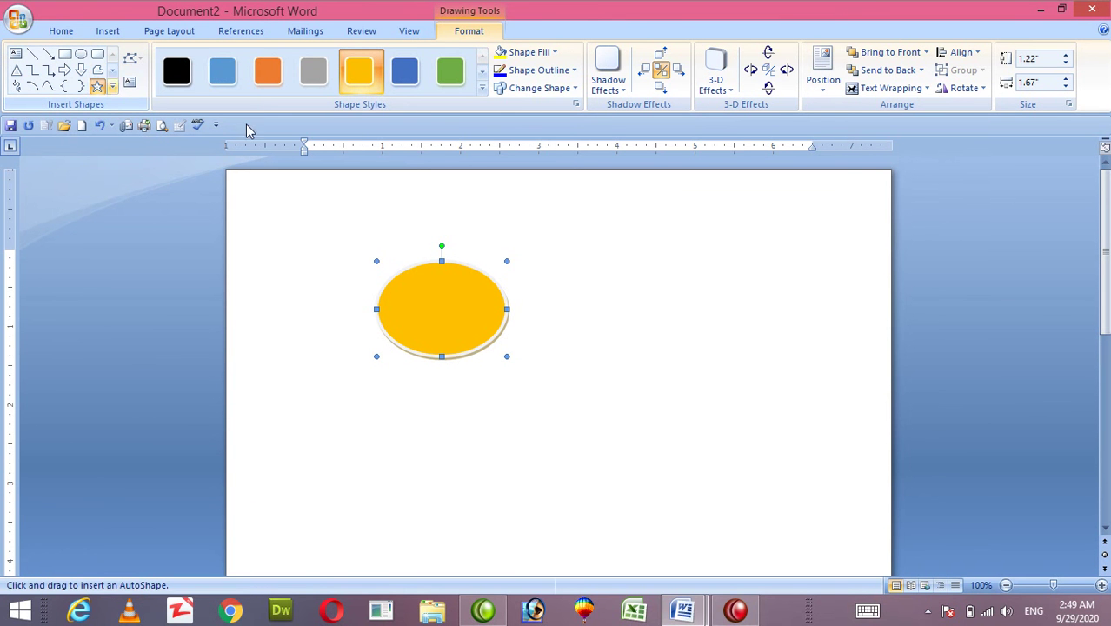
pyautogui.moveTo(410, 214); pyautogui.dragTo(470, 287)
# - Give the star the black style, send it to back, then bring it to front
pyautogui.click(184, 79)
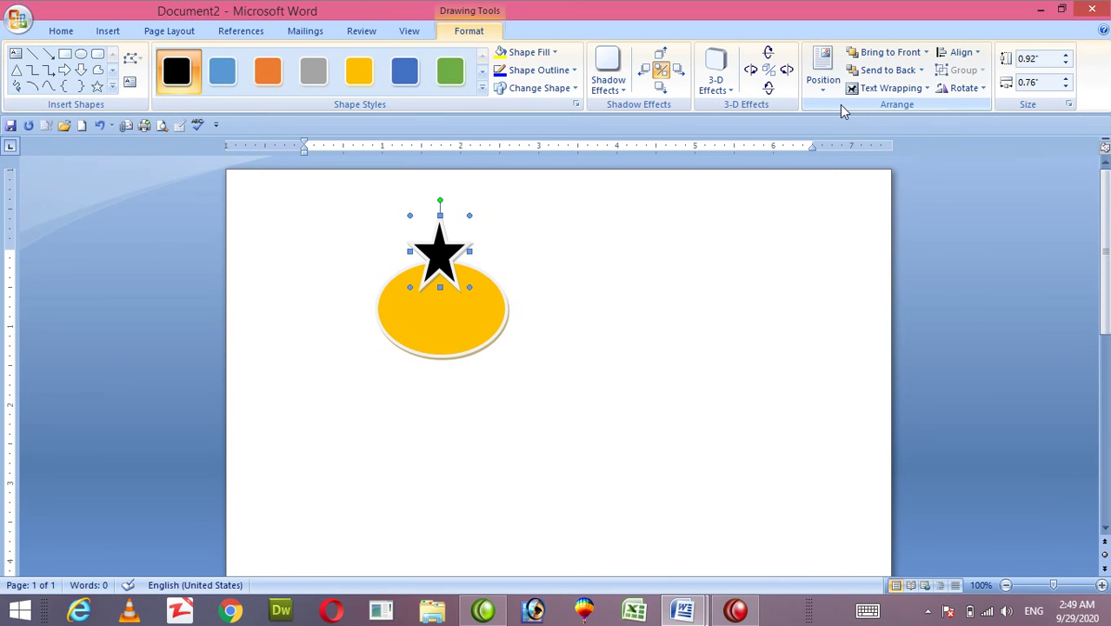
pyautogui.click(886, 71)
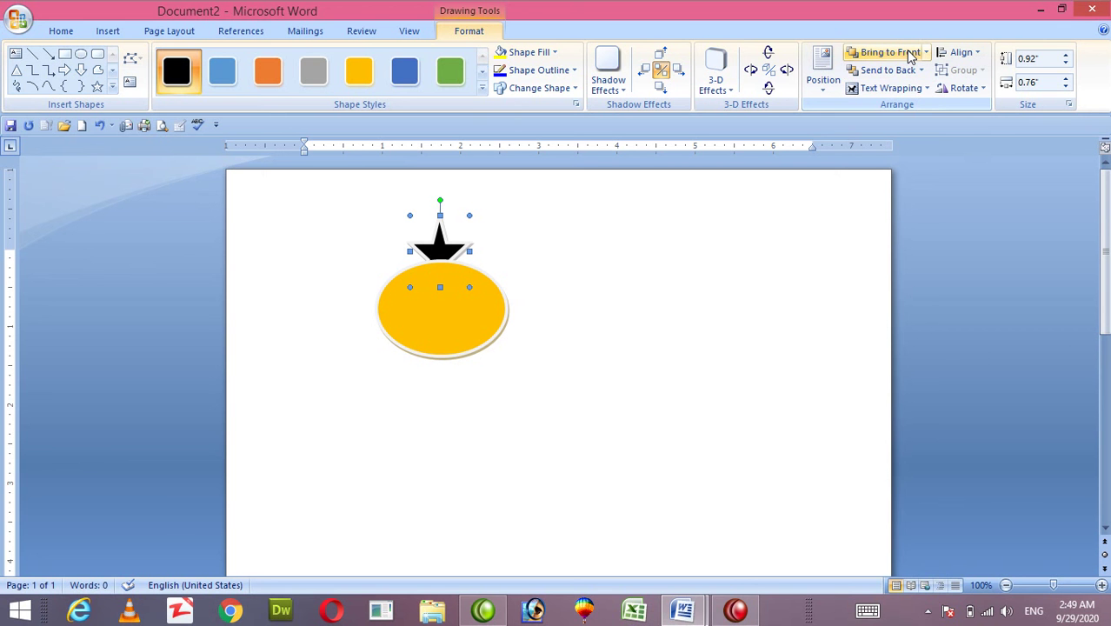
pyautogui.click(886, 53)
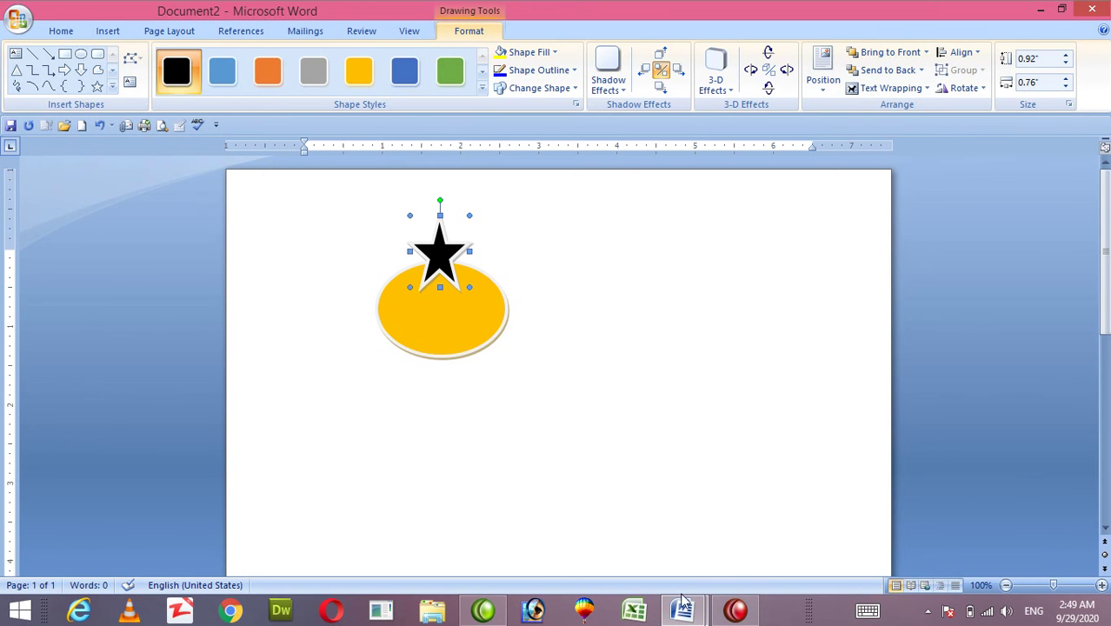
# - Switch back to Document1 and try aligning the photo left, then right
pyautogui.moveTo(682, 611)
pyautogui.click(580, 553)
pyautogui.click(702, 270)
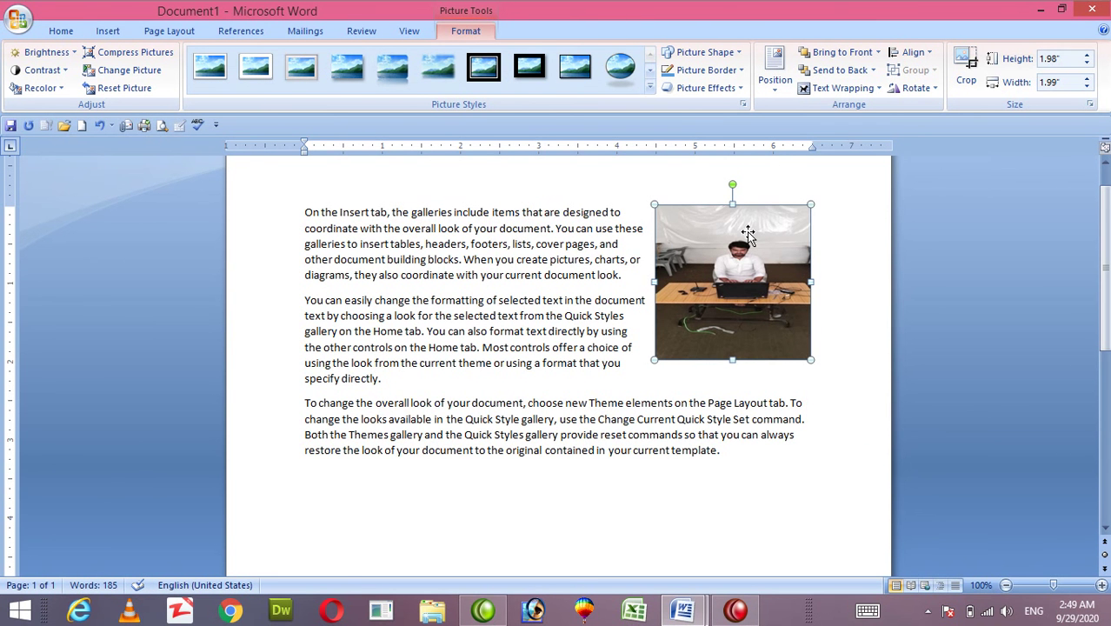
pyautogui.click(930, 54)
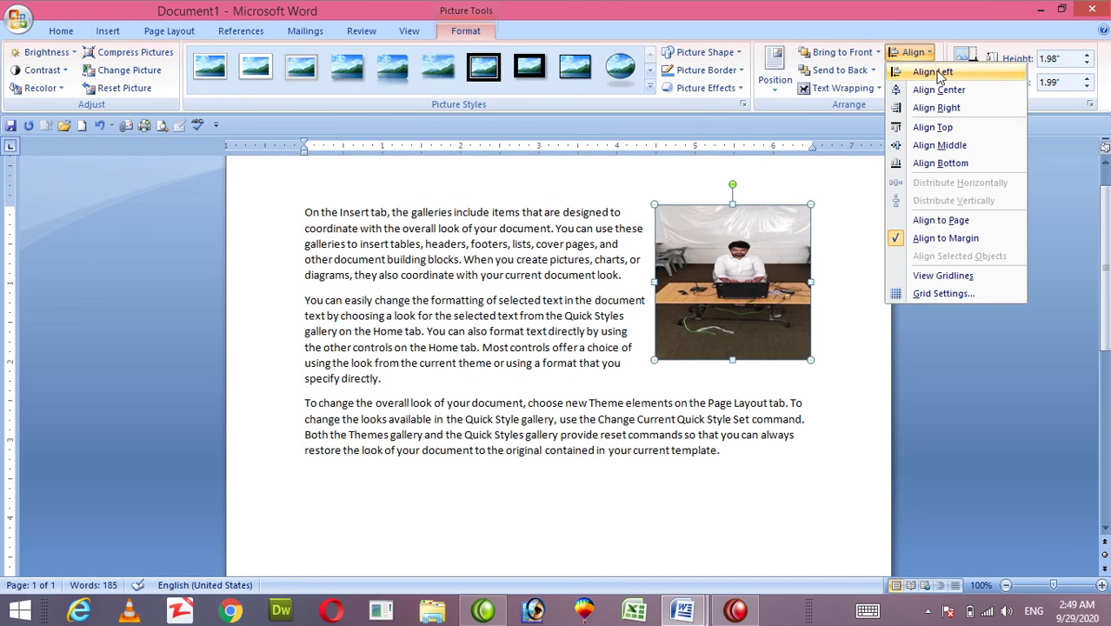
pyautogui.click(935, 73)
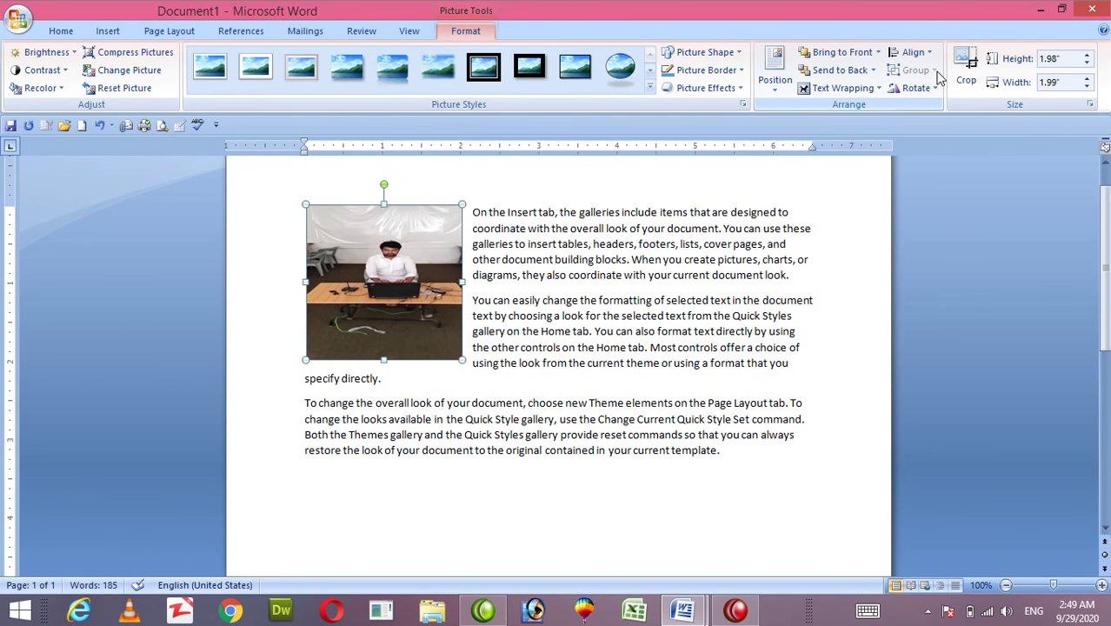
pyautogui.click(928, 56)
pyautogui.click(942, 107)
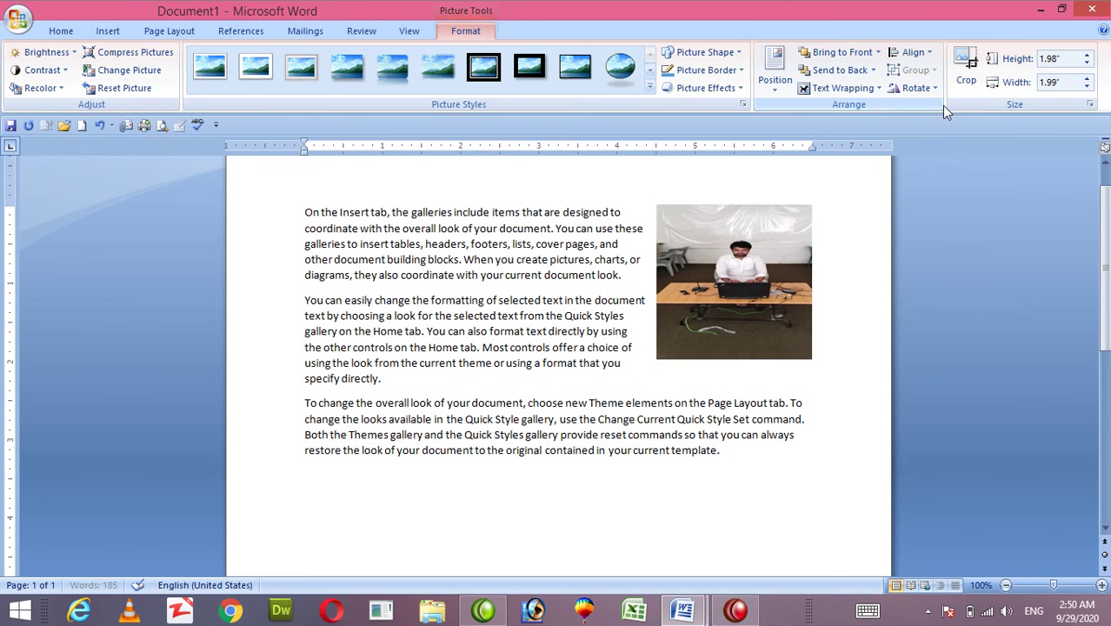
# - Try Align Middle, Left and Center, then drag the photo back to the top right
pyautogui.click(928, 54)
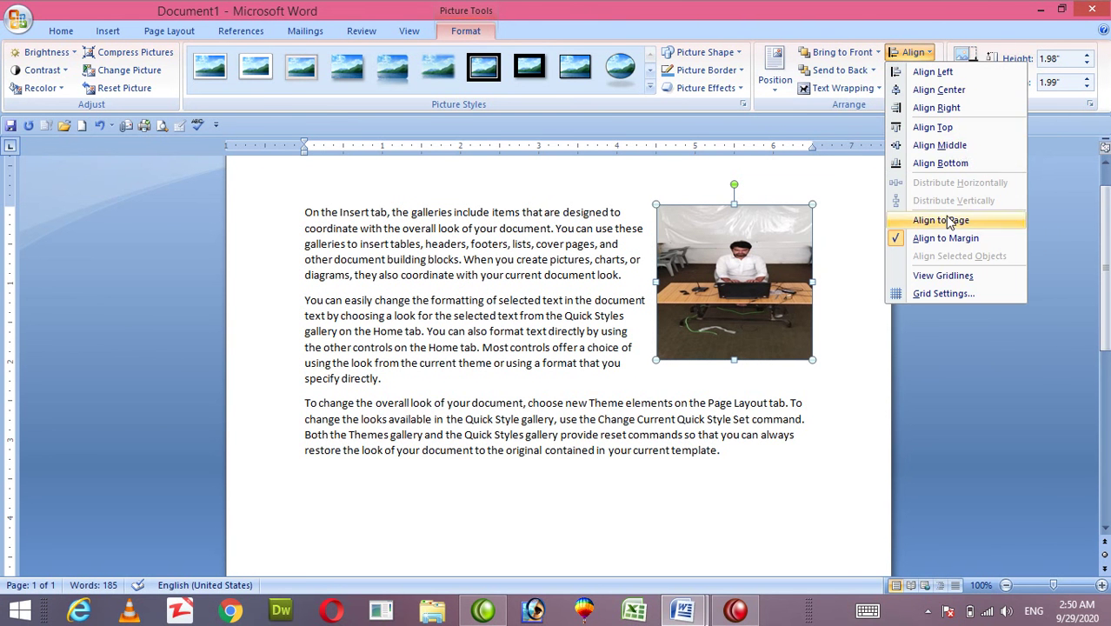
pyautogui.click(945, 161)
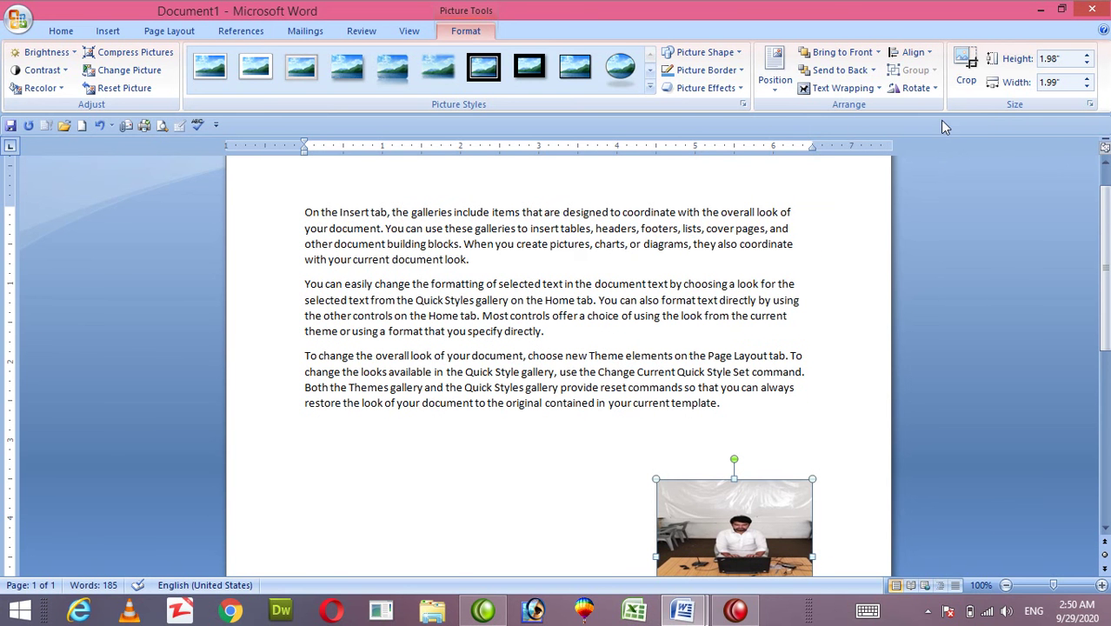
pyautogui.click(924, 57)
pyautogui.click(928, 72)
pyautogui.click(927, 59)
pyautogui.click(936, 92)
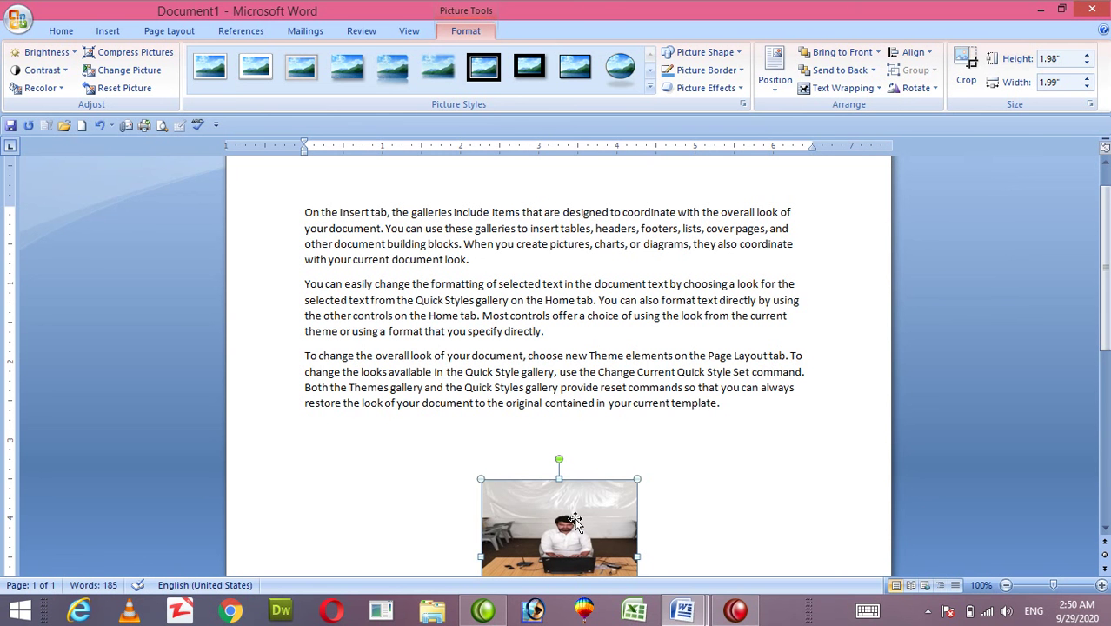
pyautogui.moveTo(573, 520); pyautogui.dragTo(814, 190)
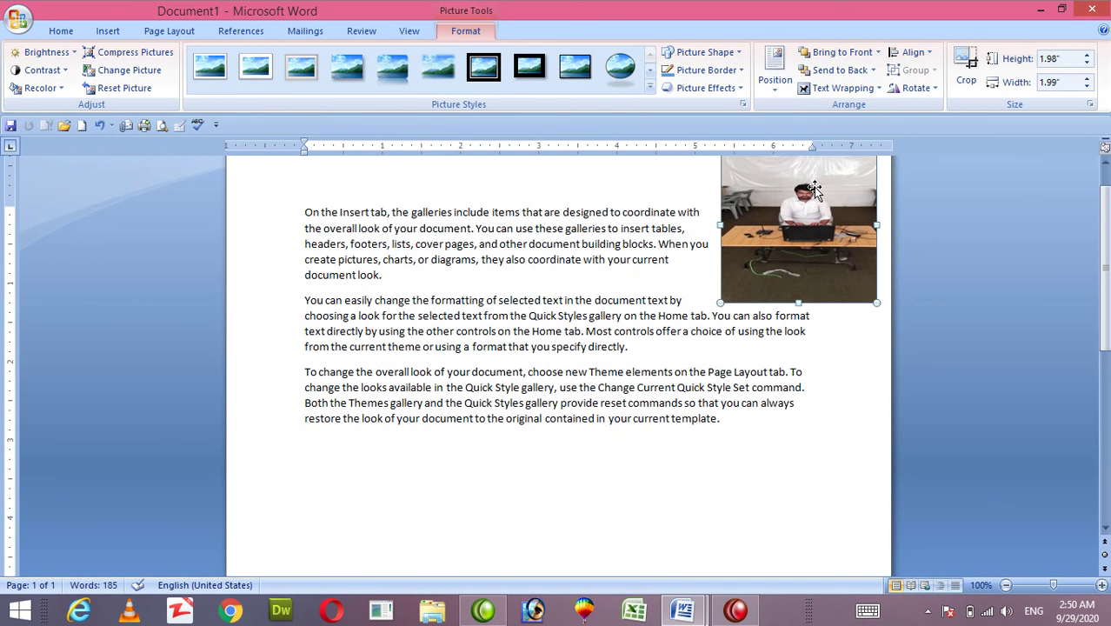
pyautogui.click(935, 90)
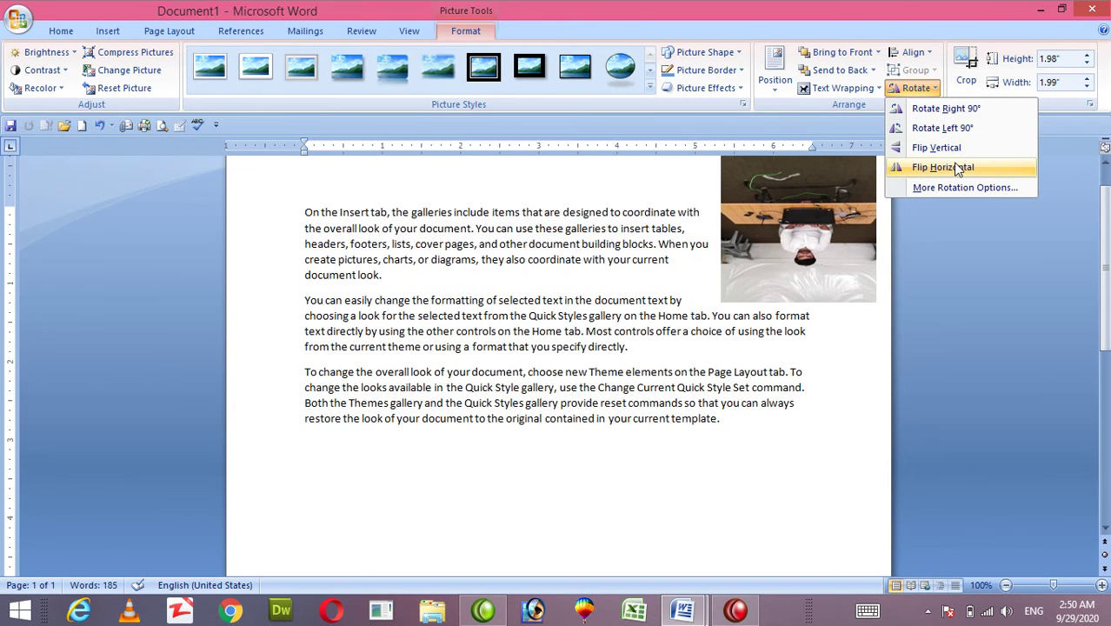
# - Flip the photo back upright and confirm it is 1.98" by 1.99" with 0° rotation
pyautogui.click(955, 164)
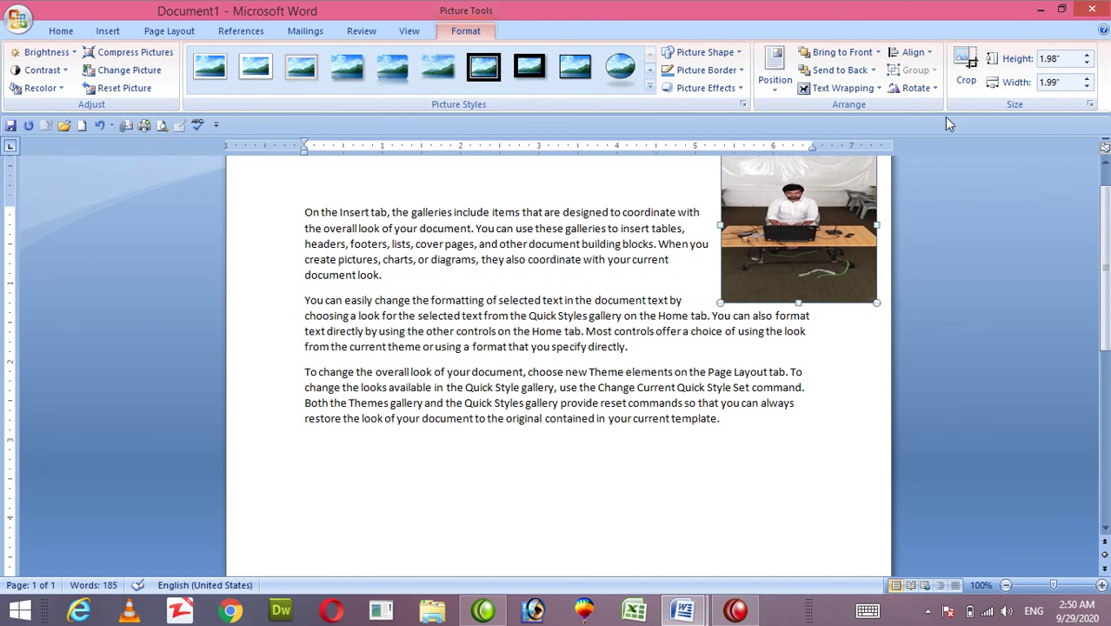
pyautogui.click(929, 98)
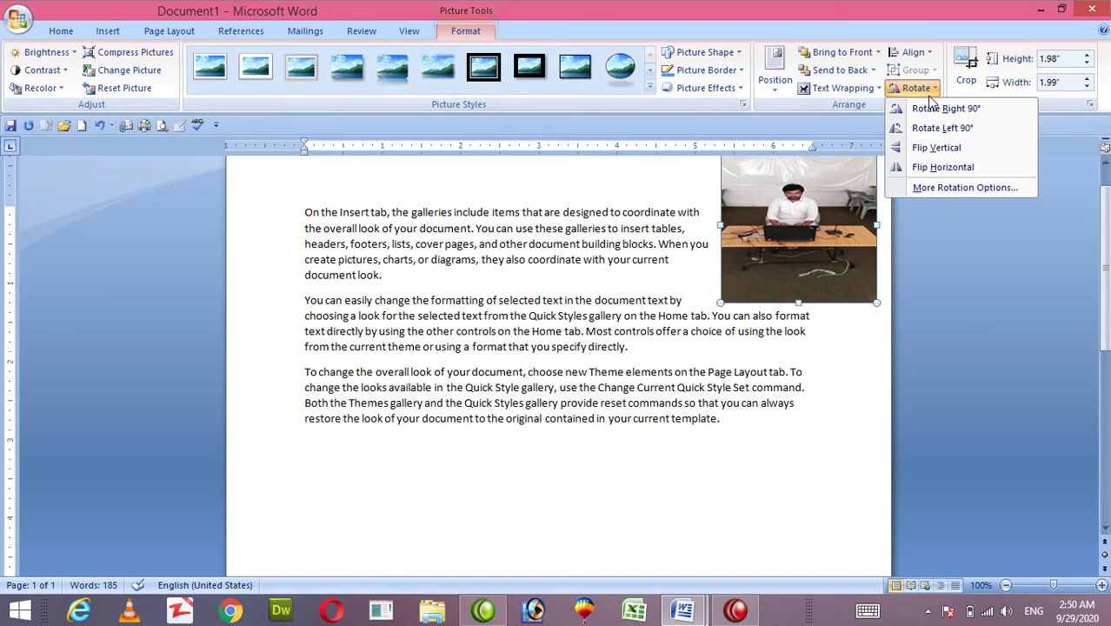
pyautogui.click(940, 187)
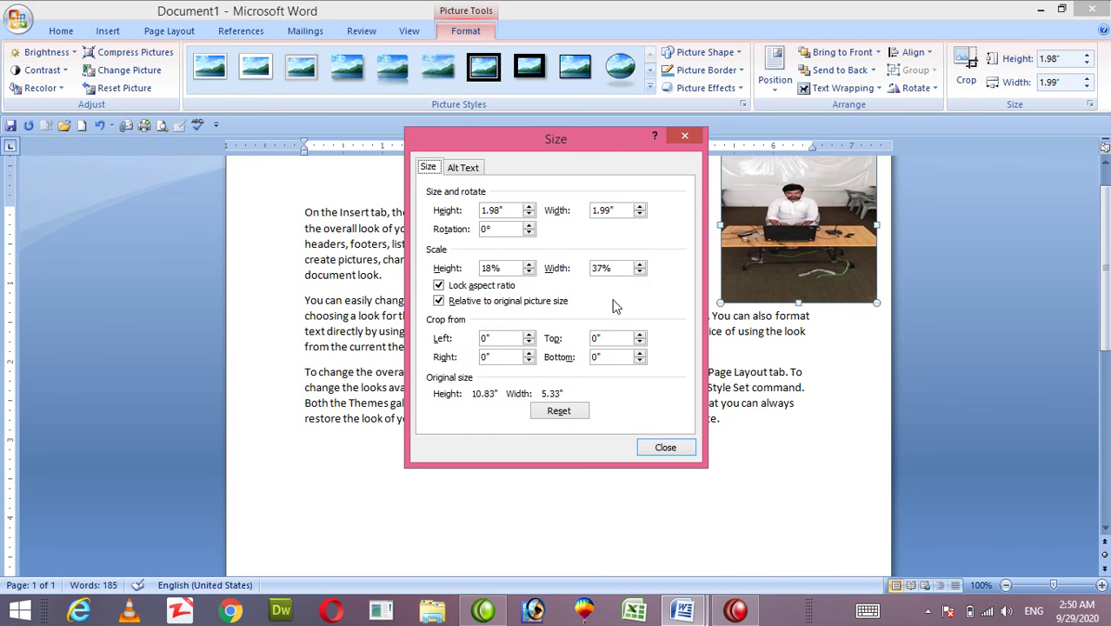
pyautogui.click(666, 447)
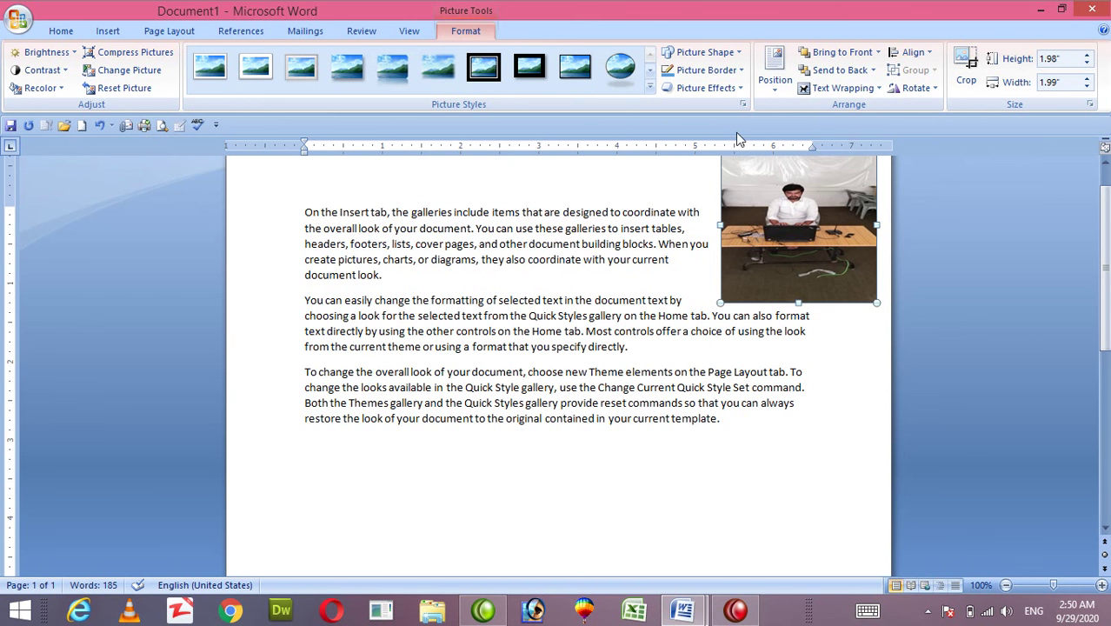
# - Try the Snip Single Corner Rectangle picture shape, then crop the photo to the Oval instead
pyautogui.click(738, 54)
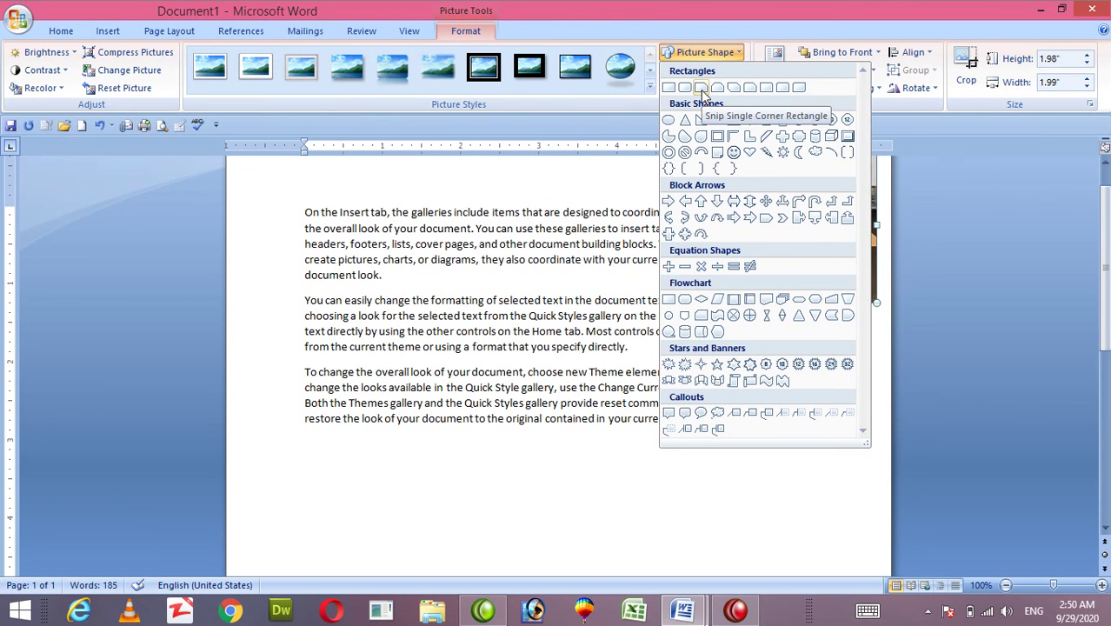
pyautogui.click(732, 92)
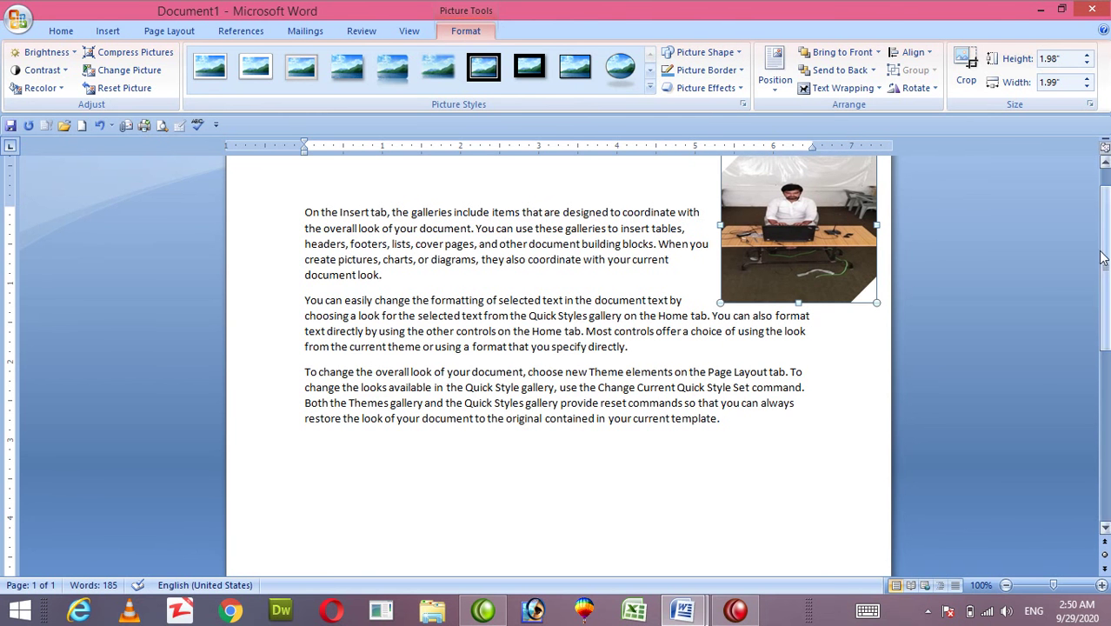
pyautogui.moveTo(1103, 254); pyautogui.dragTo(1103, 239)
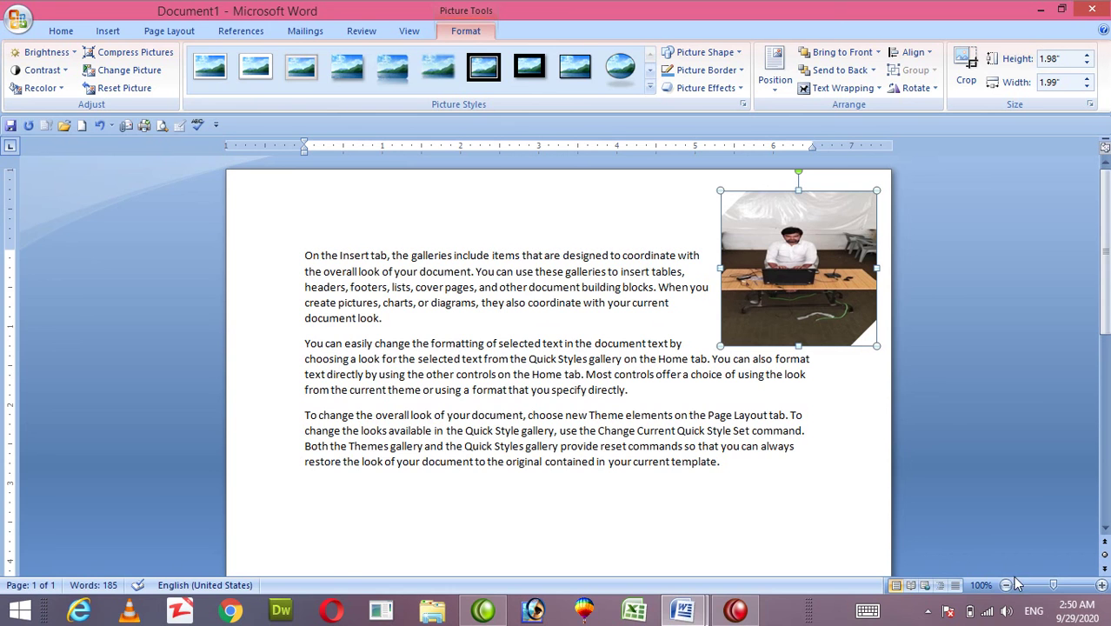
pyautogui.moveTo(1052, 584); pyautogui.dragTo(1058, 584)
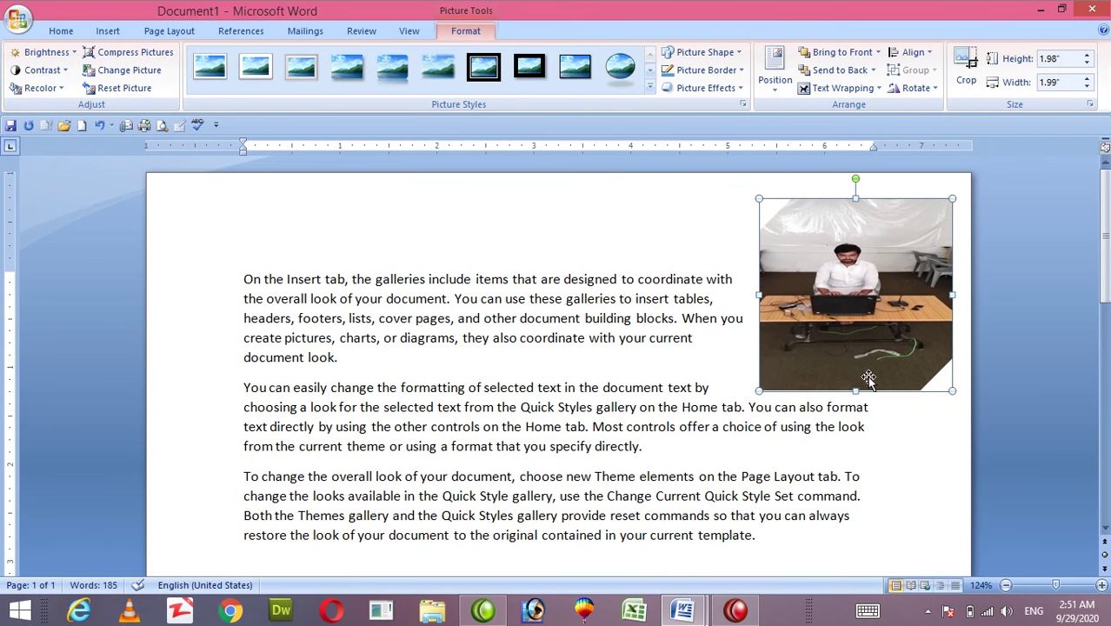
pyautogui.click(735, 55)
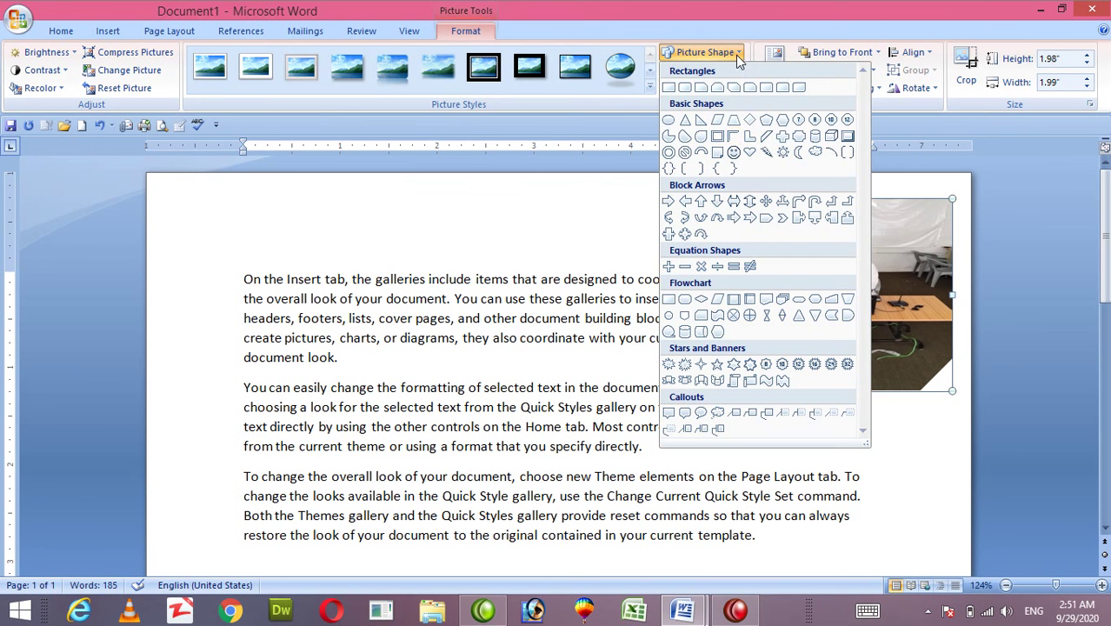
pyautogui.click(708, 145)
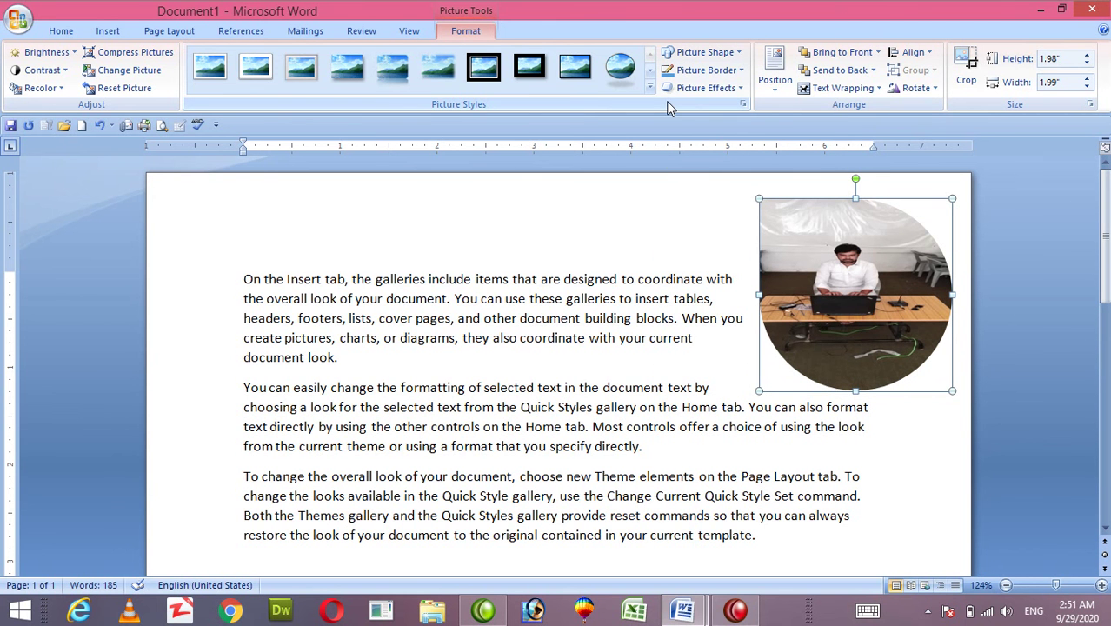
# - Set the photo's picture border weight to 3 pt
pyautogui.click(738, 72)
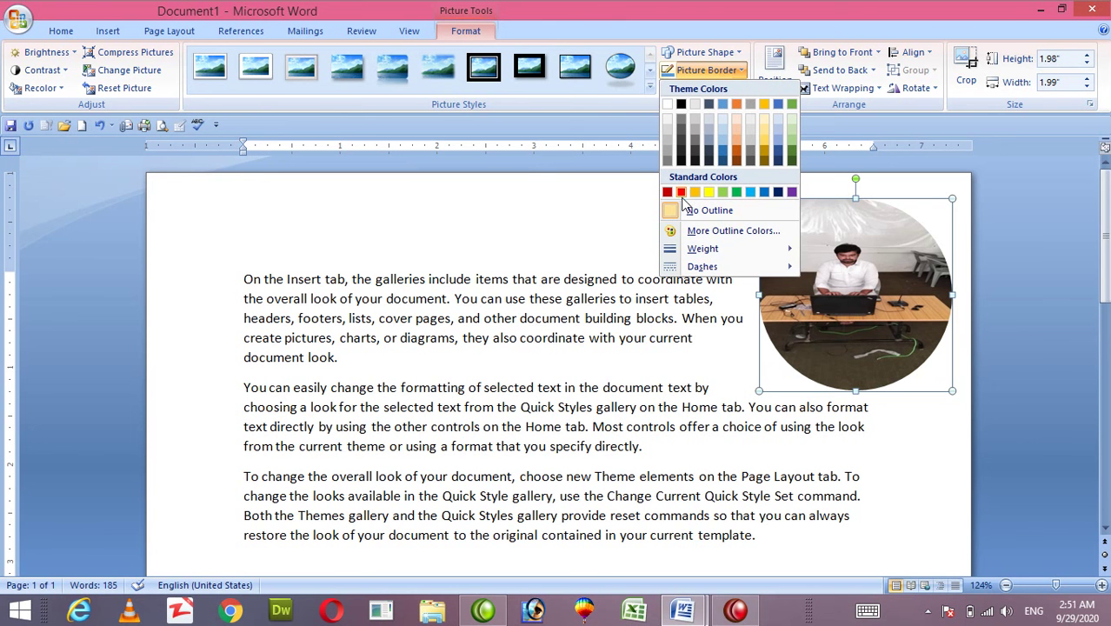
pyautogui.moveTo(702, 249)
pyautogui.click(919, 359)
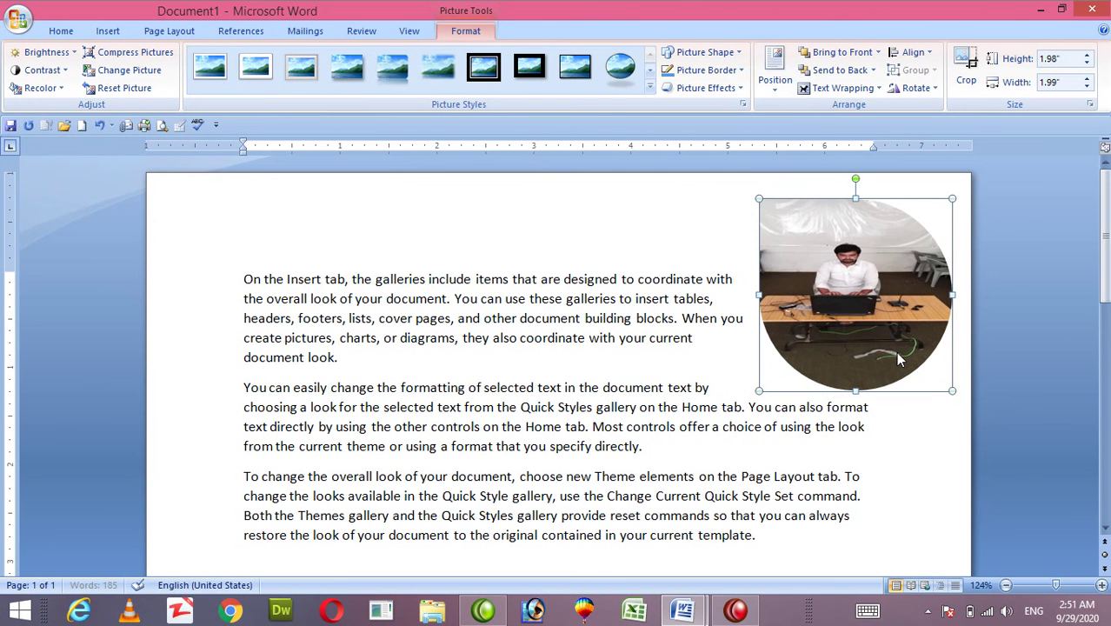
# - Change the picture border colour to standard Red
pyautogui.click(729, 75)
pyautogui.click(680, 191)
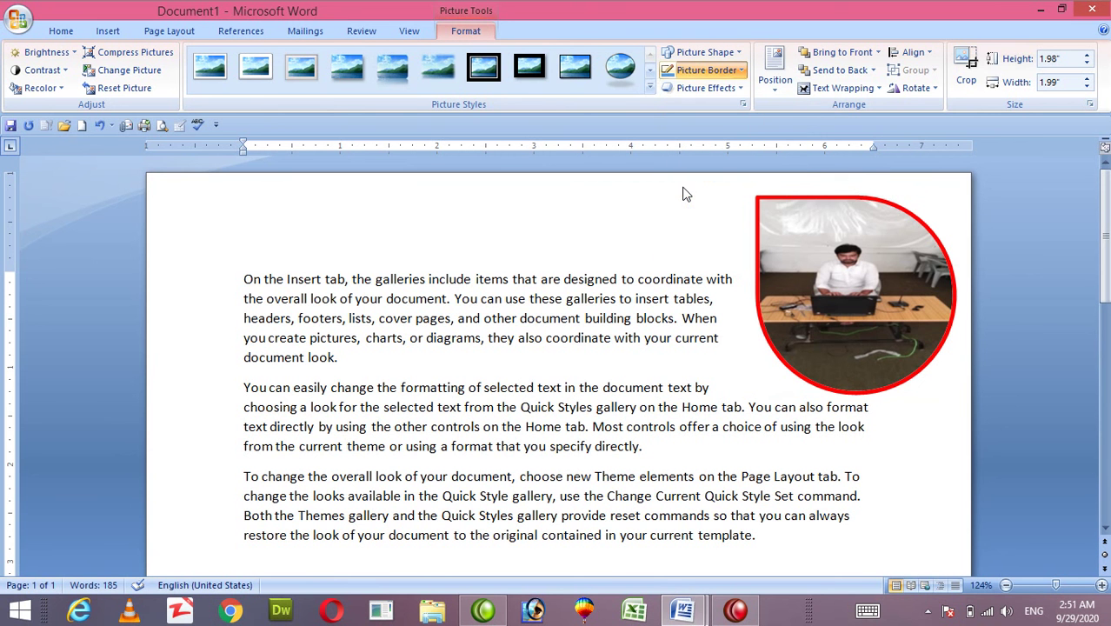
pyautogui.click(734, 75)
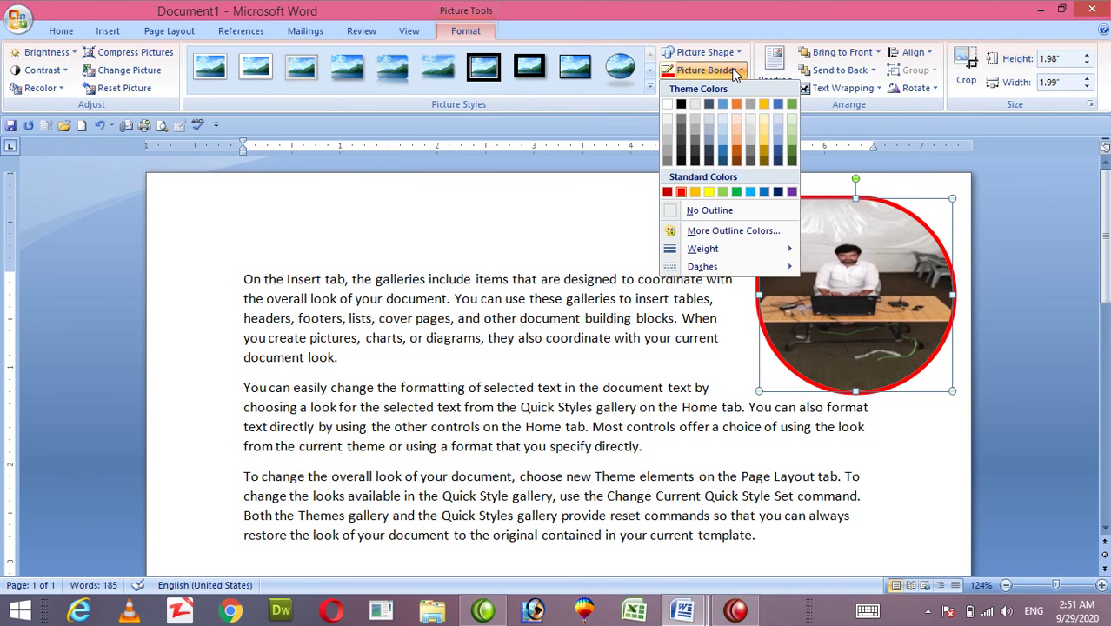
pyautogui.click(736, 69)
# - Apply an outer shadow picture effect to the oval photo
pyautogui.click(736, 90)
pyautogui.moveTo(721, 151)
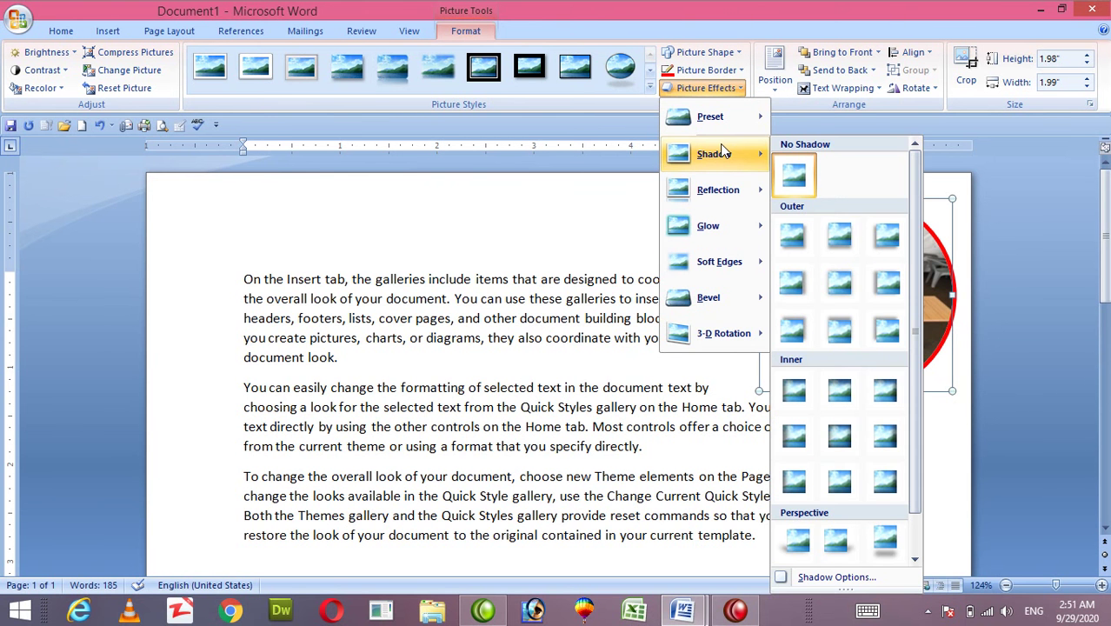
pyautogui.click(884, 237)
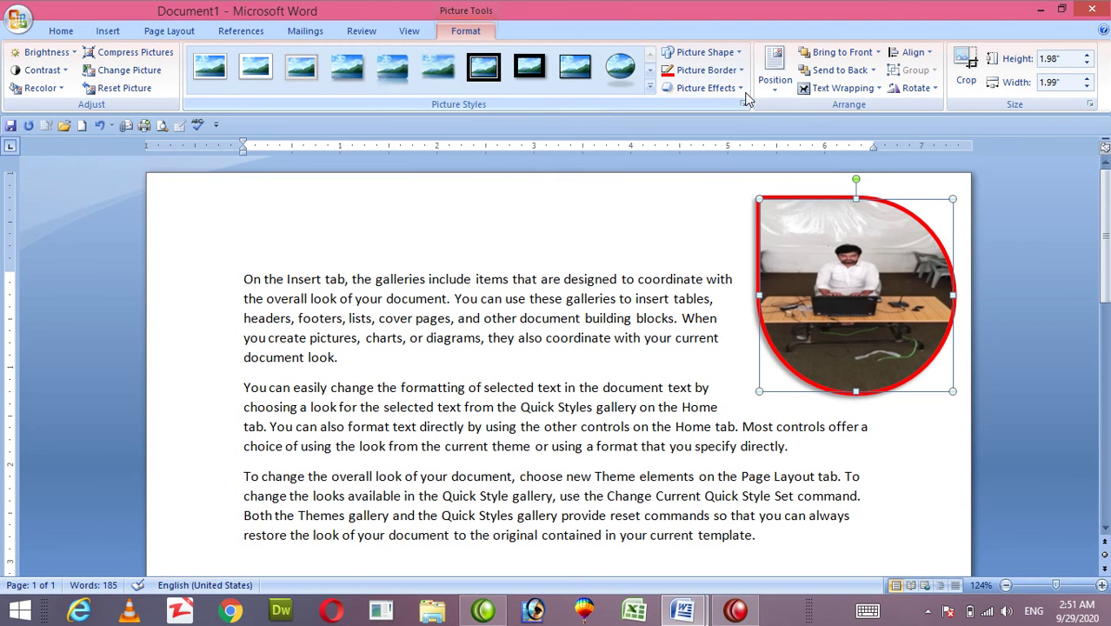
# - Add a glow variation around the photo from Picture Effects > Glow
pyautogui.click(740, 90)
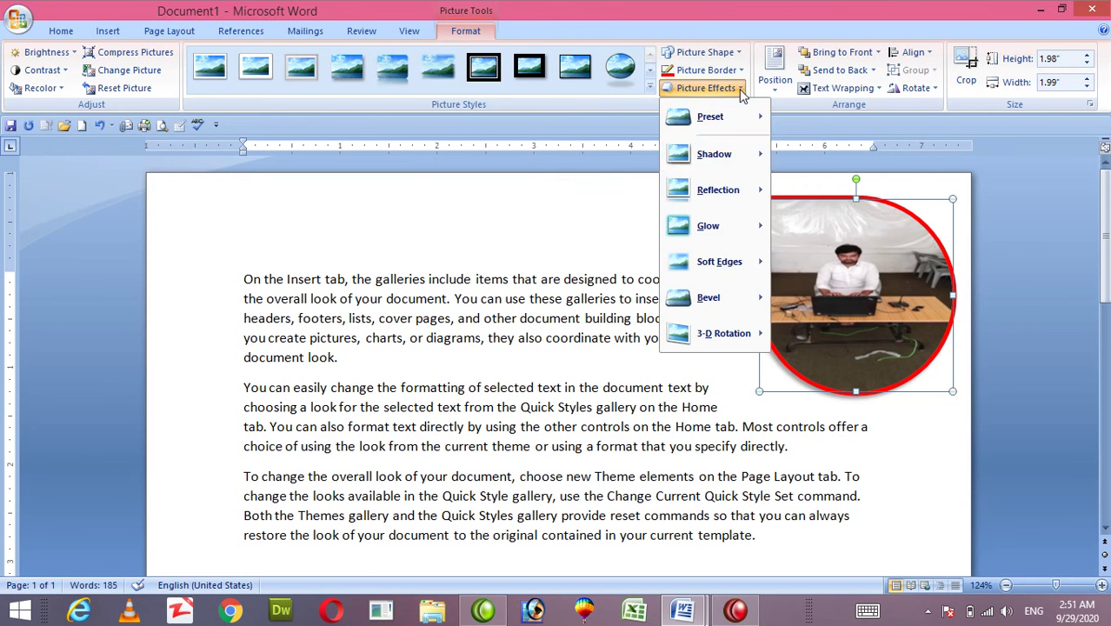
pyautogui.moveTo(743, 157)
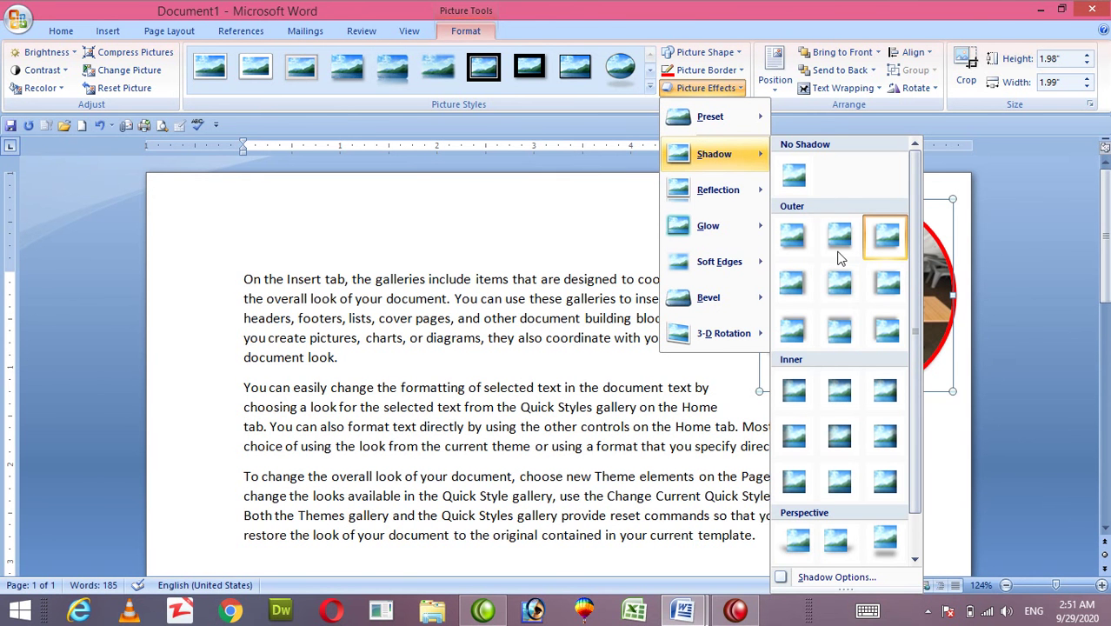
pyautogui.moveTo(758, 195)
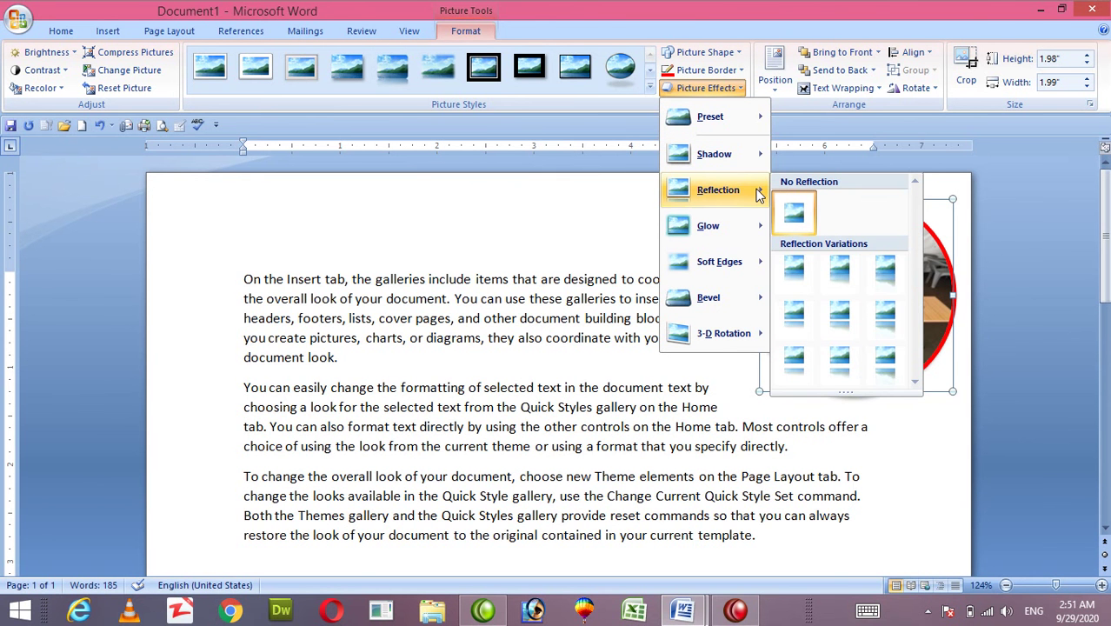
pyautogui.moveTo(750, 224)
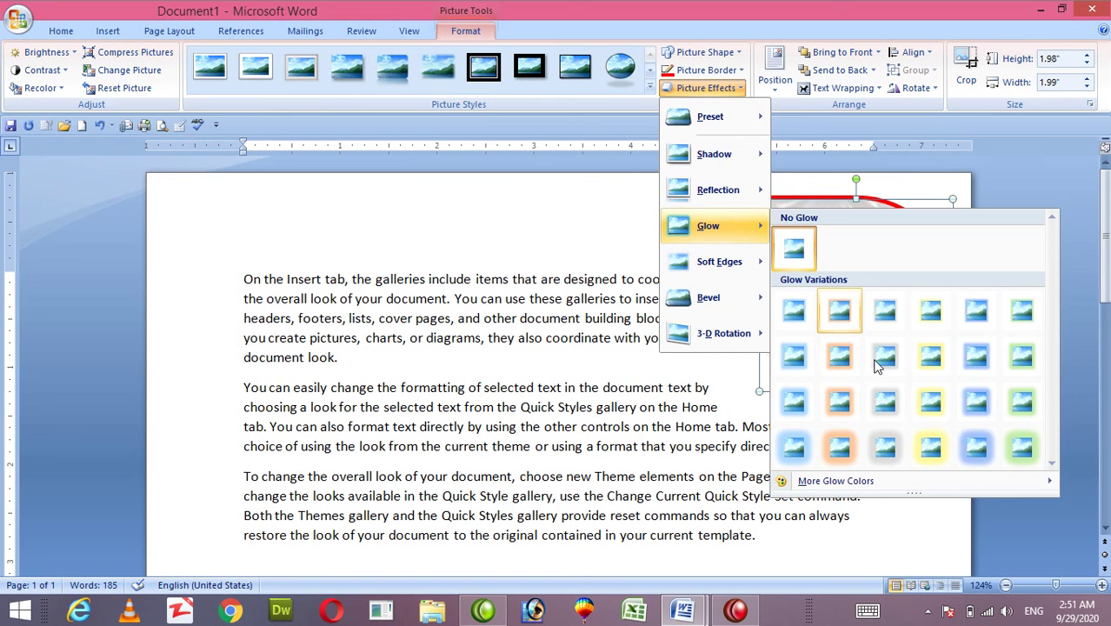
pyautogui.click(849, 414)
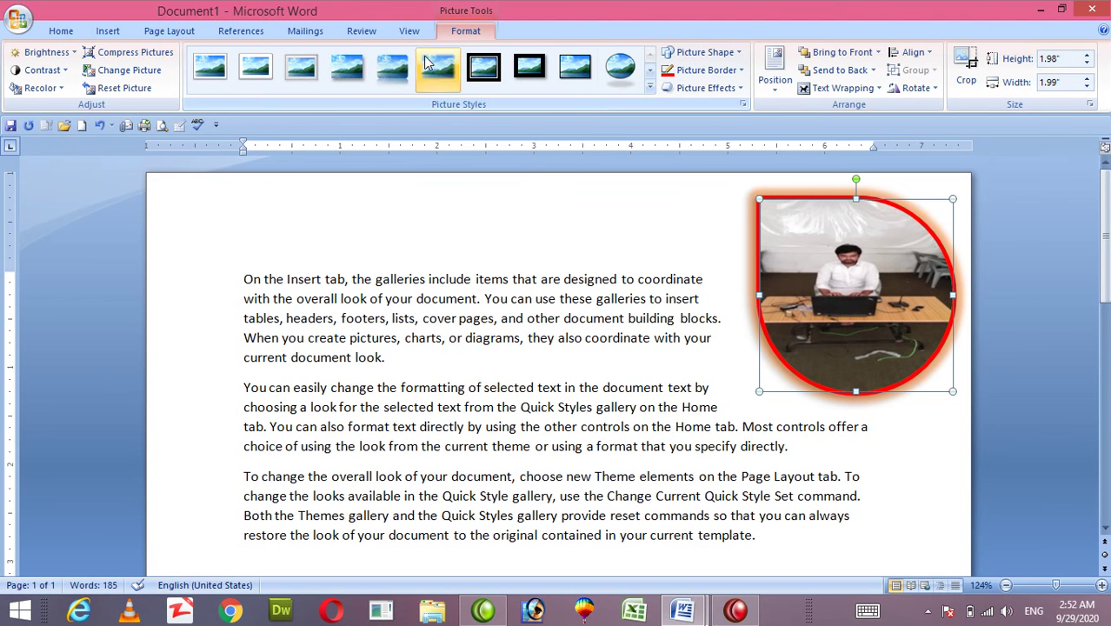
# - Apply the Reflected Rounded Rectangle style and compress only the selected picture
pyautogui.click(388, 69)
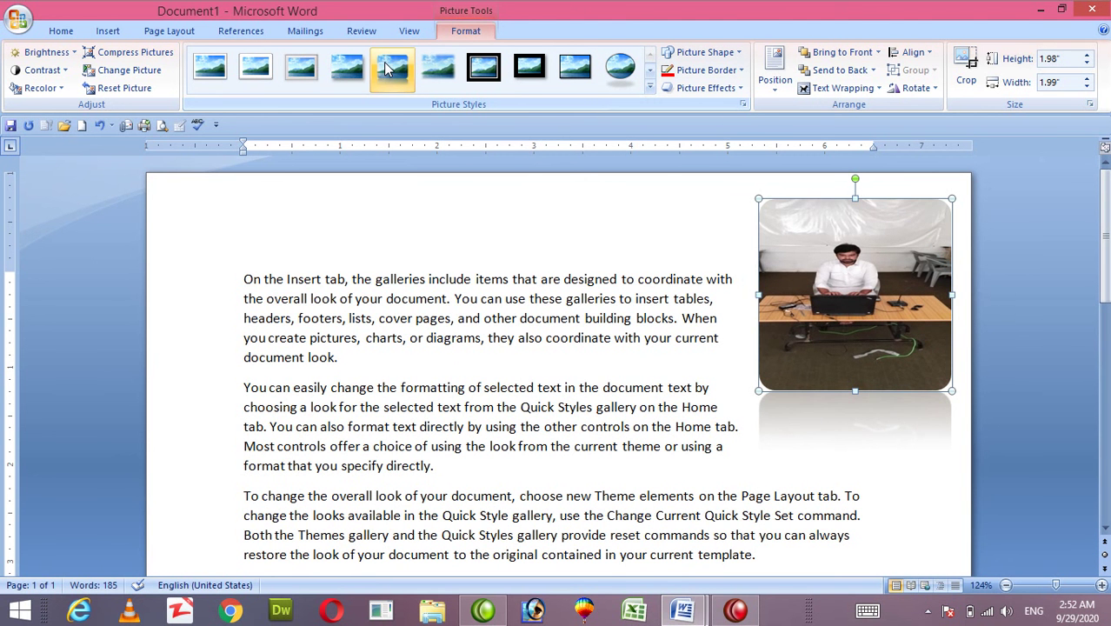
pyautogui.click(133, 53)
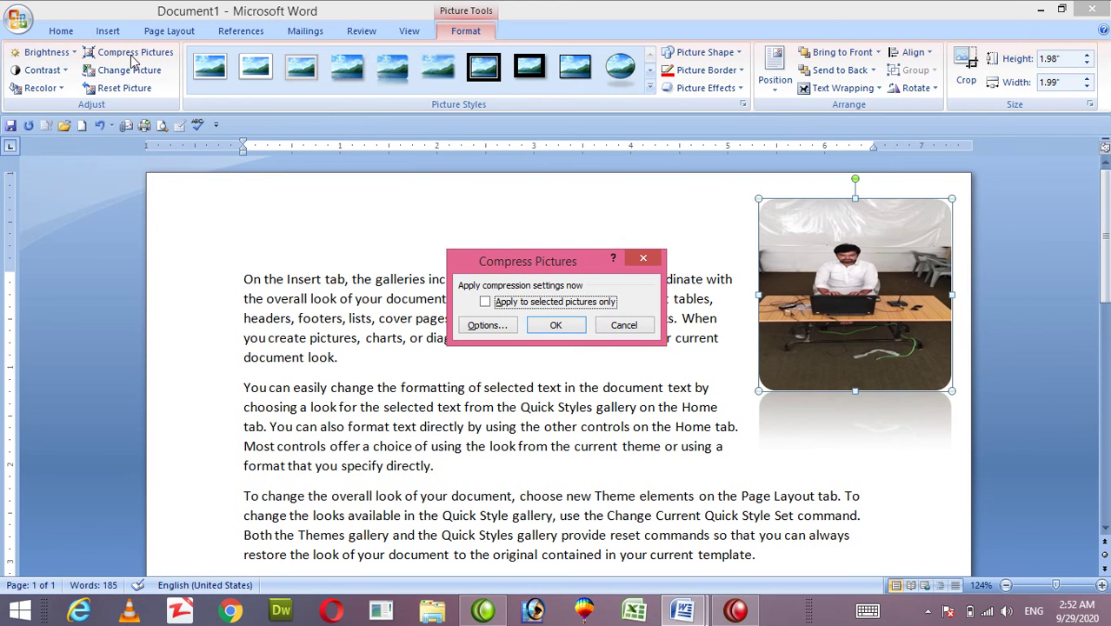
pyautogui.click(557, 305)
pyautogui.click(556, 326)
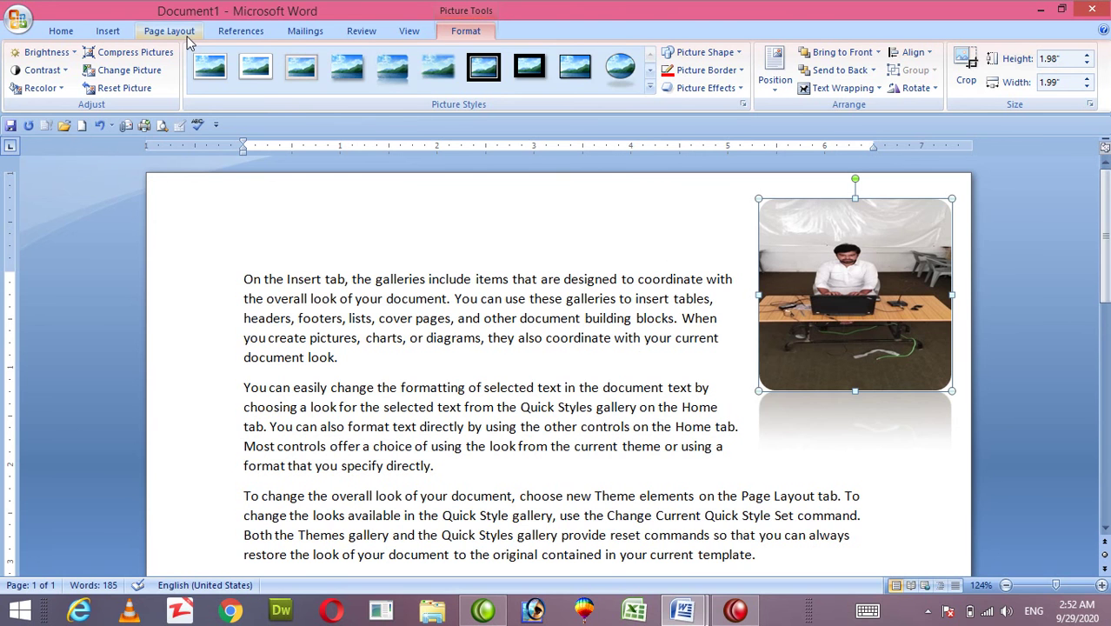
# - Swap in IMG_20200703_100849 via Change Picture, then undo the swap
pyautogui.click(122, 73)
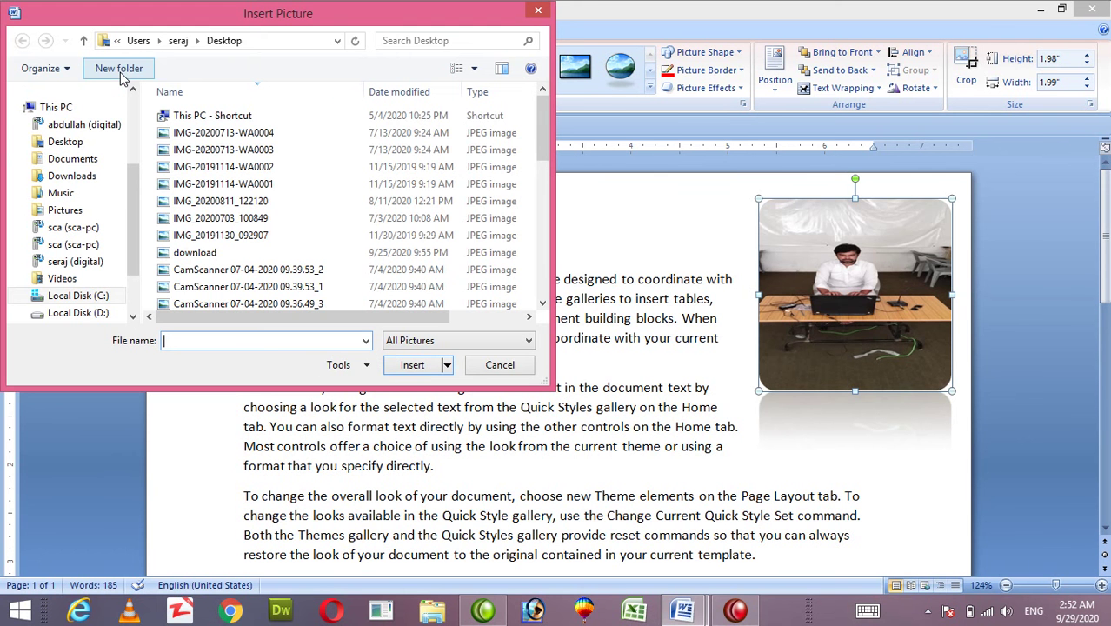
pyautogui.click(199, 220)
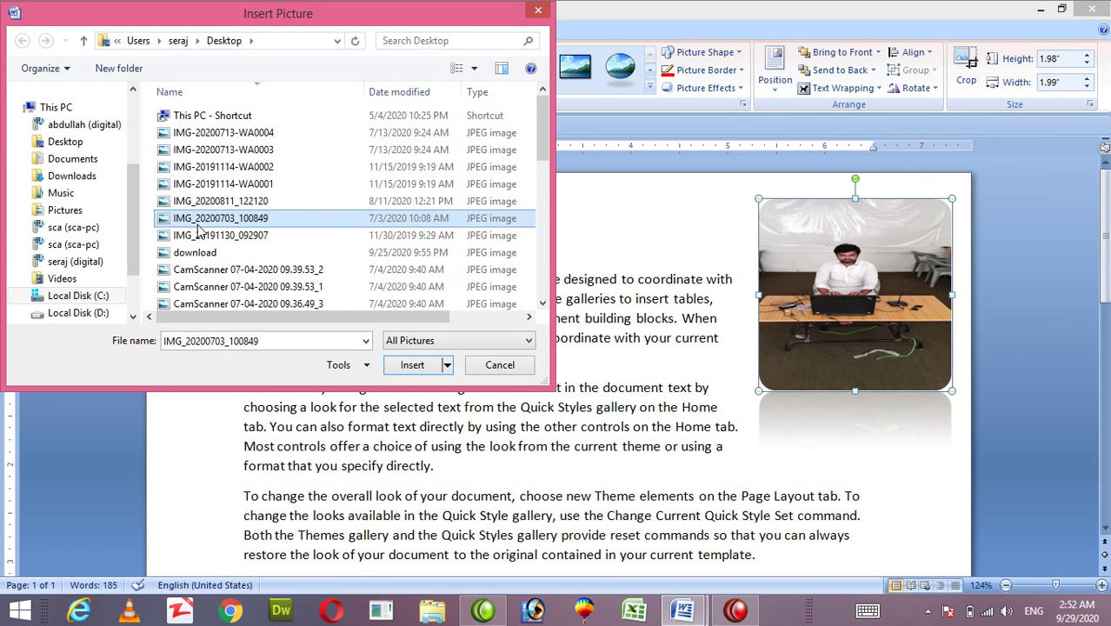
pyautogui.click(411, 365)
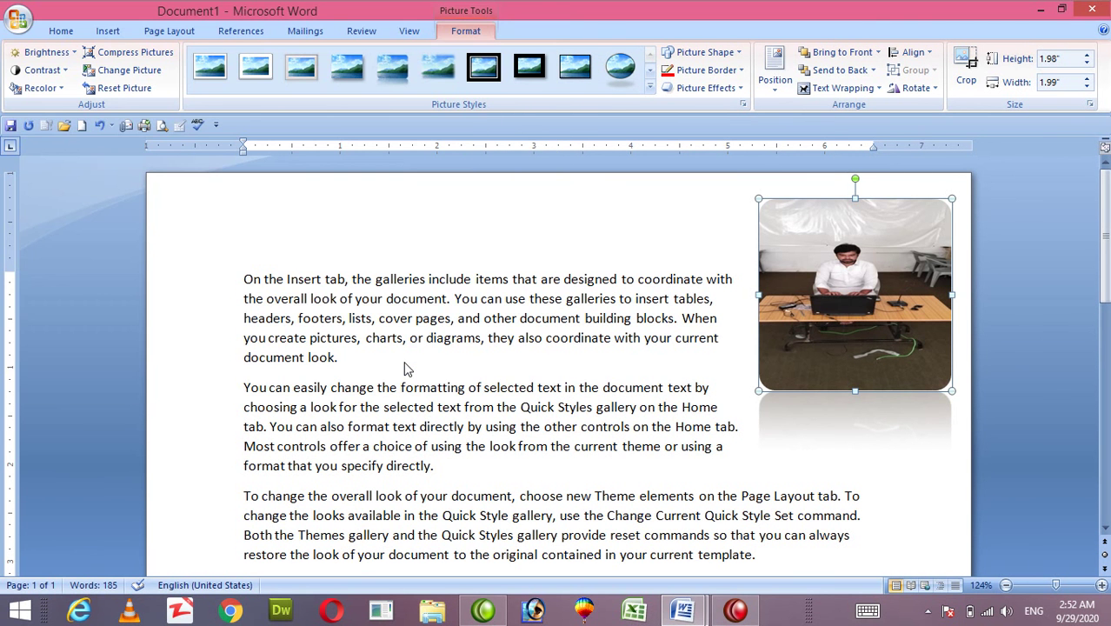
pyautogui.hotkey('ctrl', 'z')
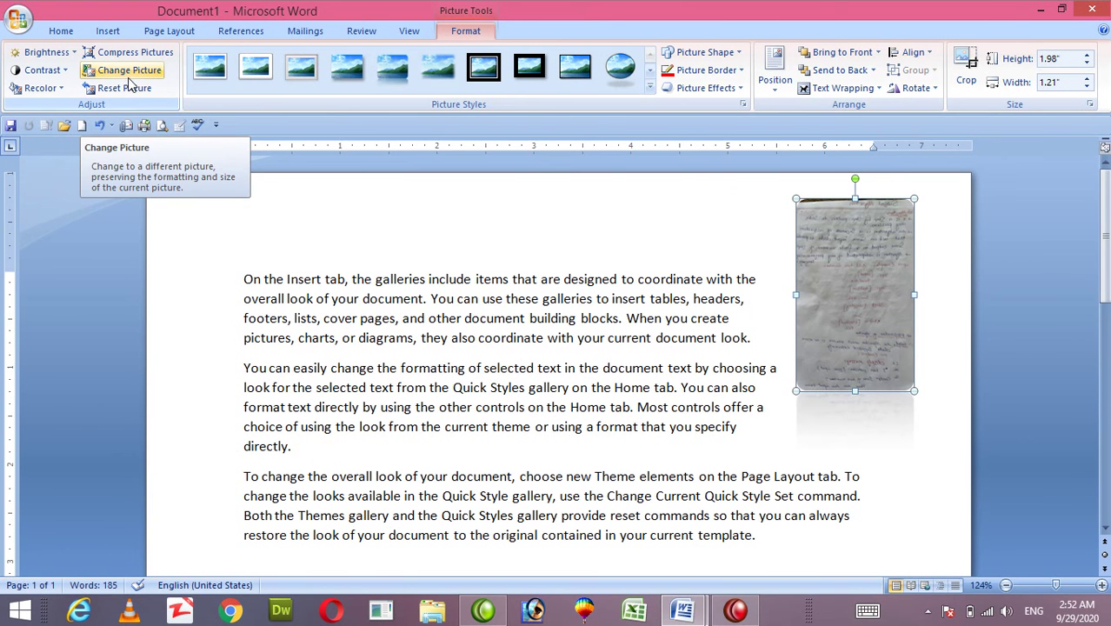
# - Replace the picture with IMG-20200713-WA0003 using Change Picture
pyautogui.click(130, 77)
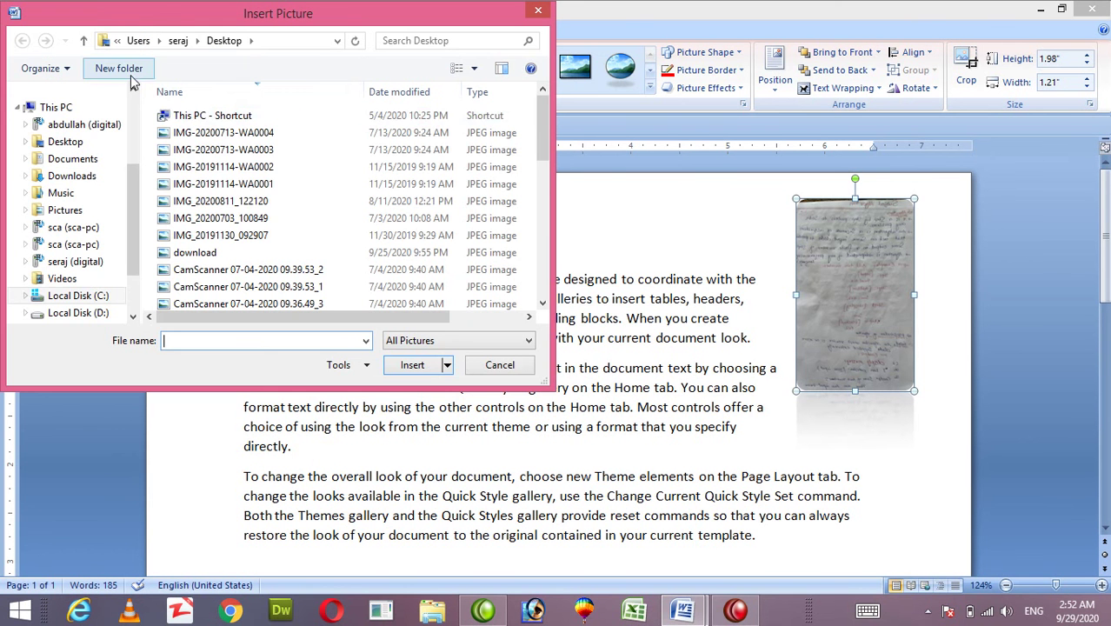
pyautogui.click(190, 150)
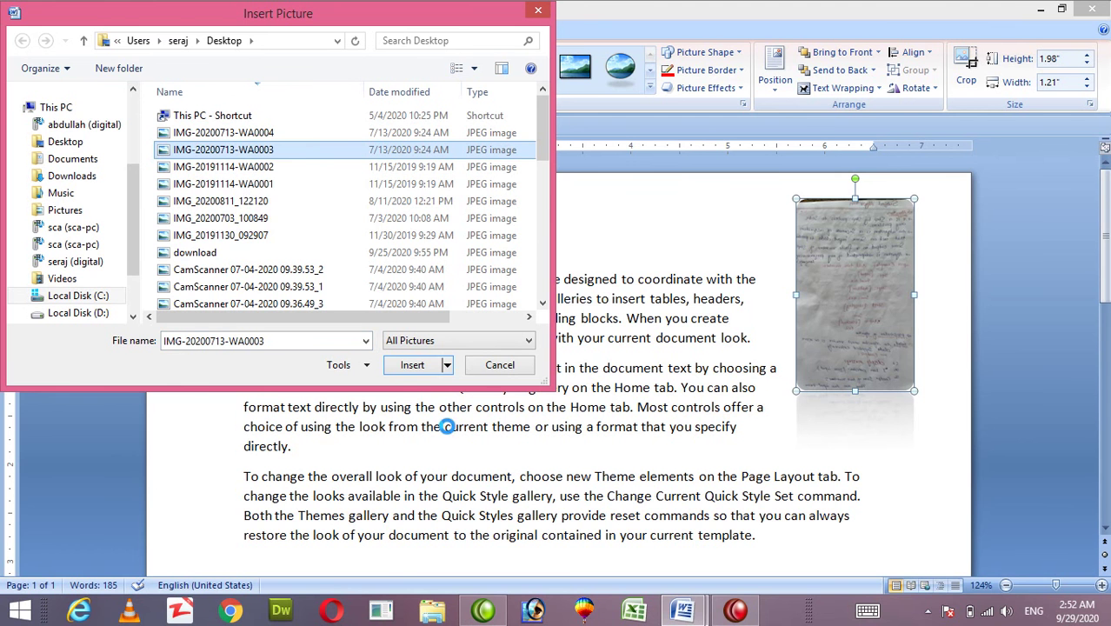
pyautogui.click(434, 365)
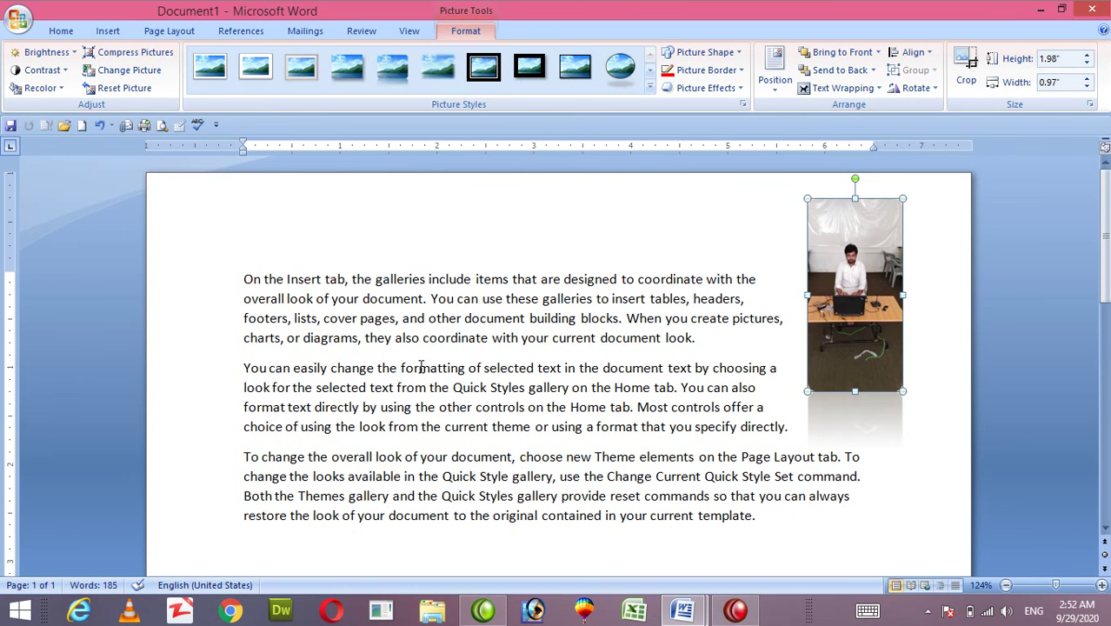